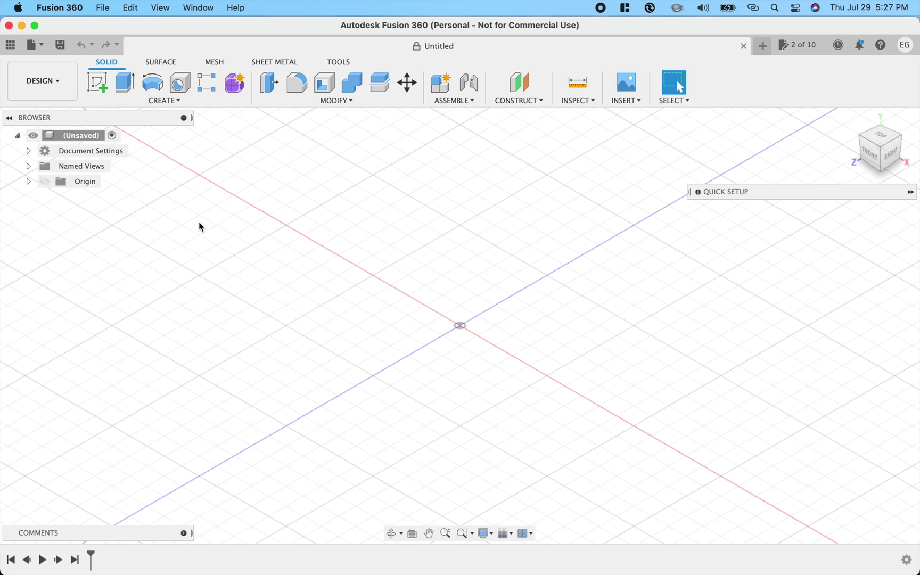
Step: Show the origin planes and create a new sketch on the XY plane
click(45, 181)
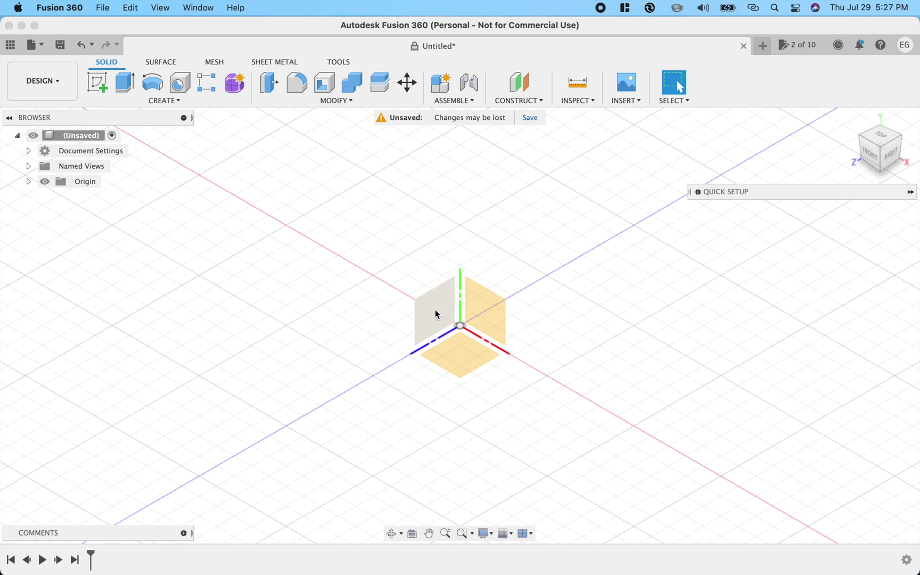
click(481, 308)
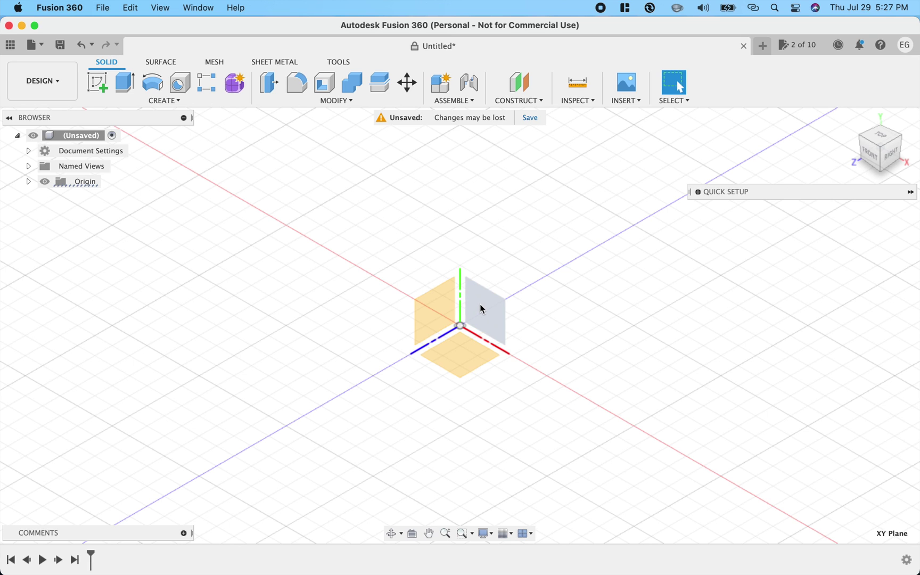
right_click(481, 309)
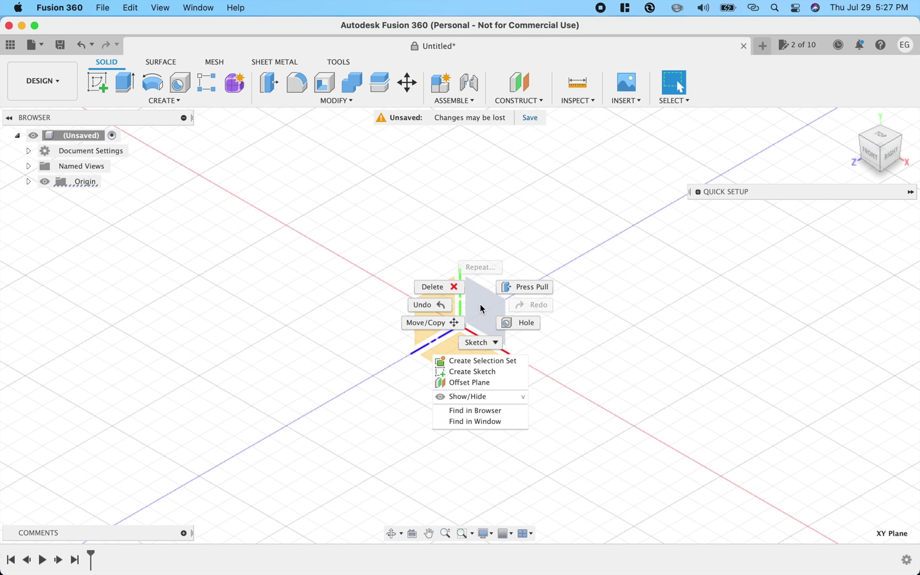
click(476, 367)
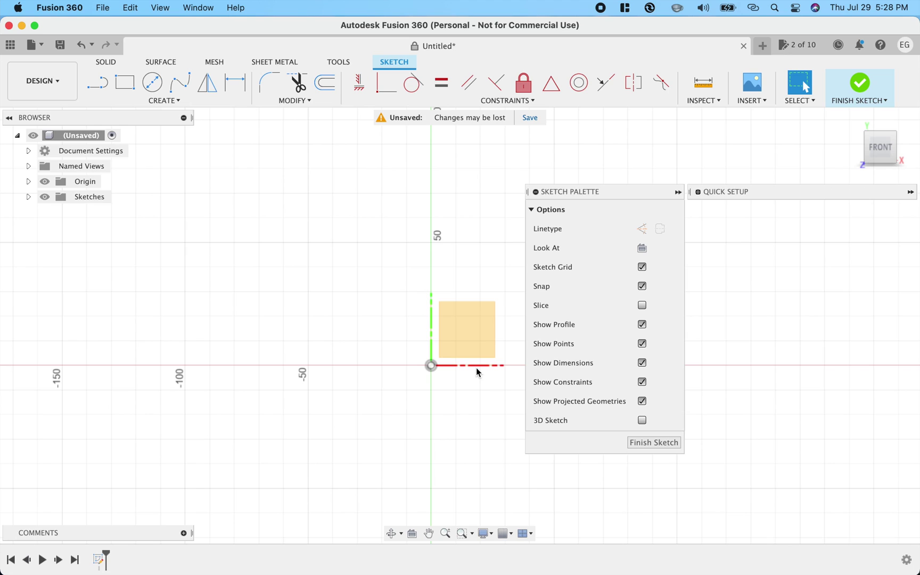
Step: Sketch a circle centred on the origin with a diameter of 10 mm
key(c)
click(432, 365)
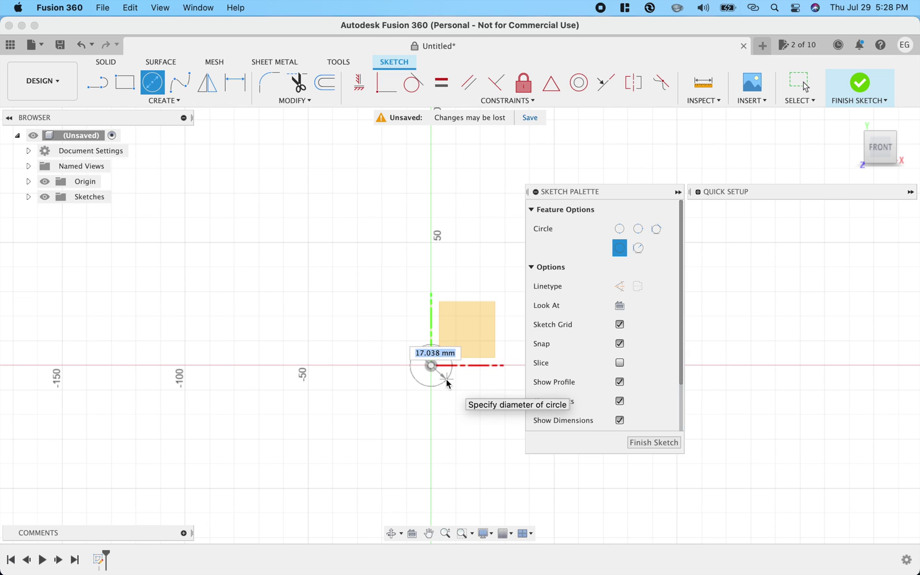
text(10)
key(Return)
Step: Extrude the circle profile 40 mm to one side as a new body
scroll(446, 383, up, 3)
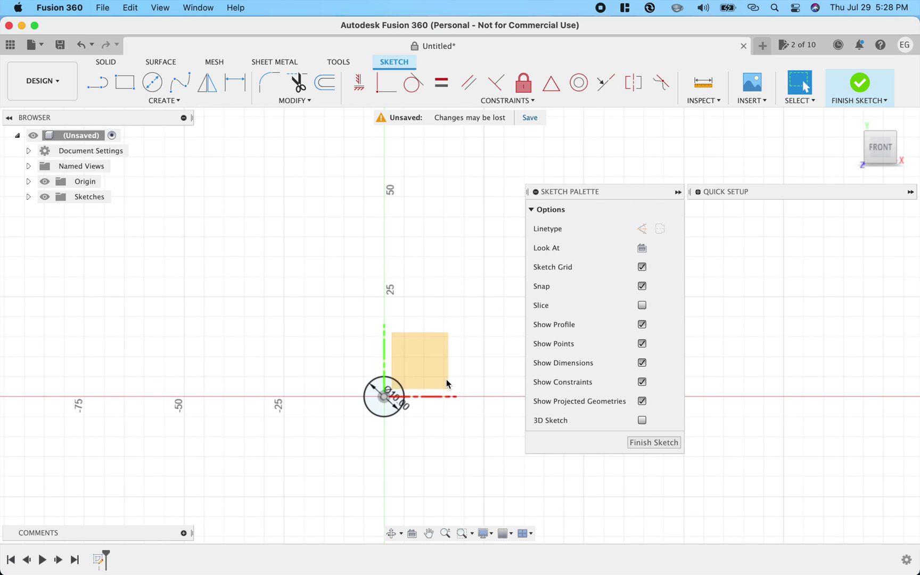
scroll(461, 284, up, 3)
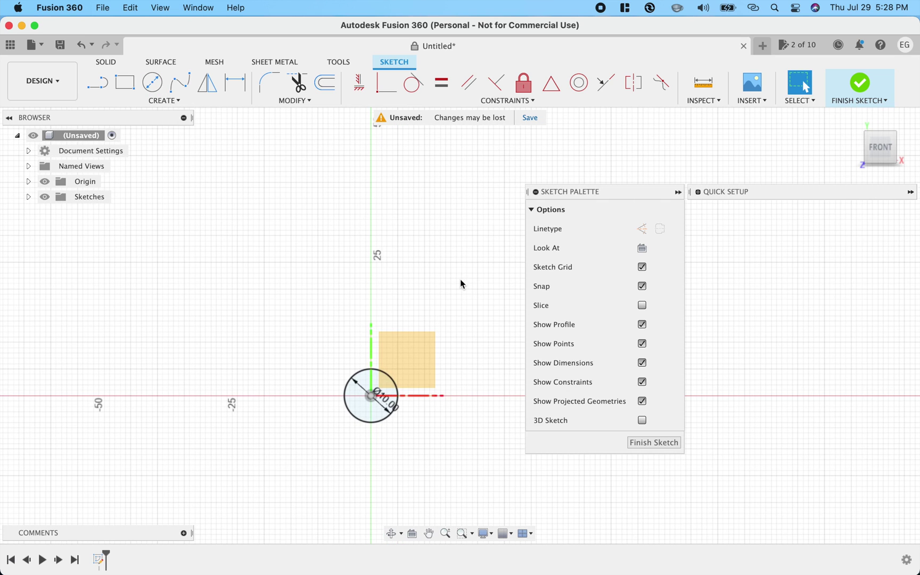
click(367, 380)
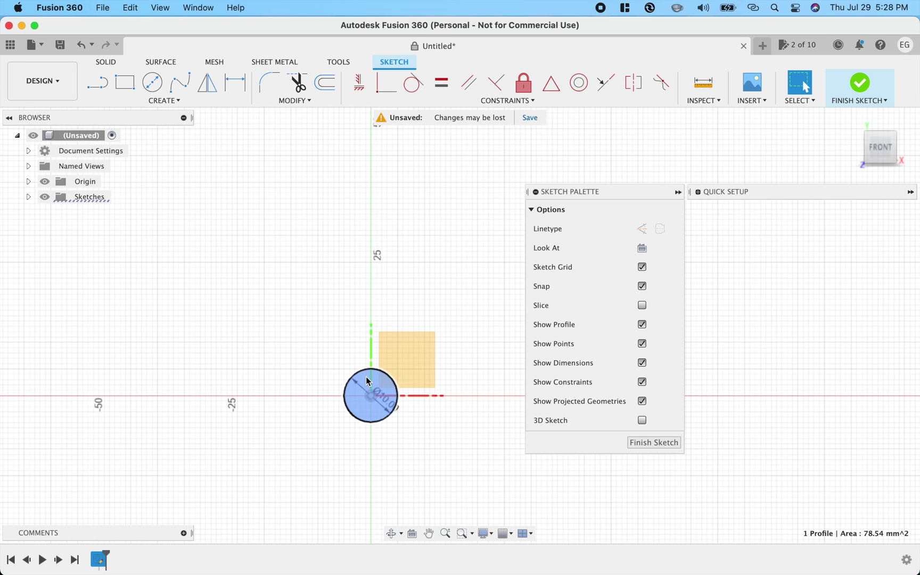
key(e)
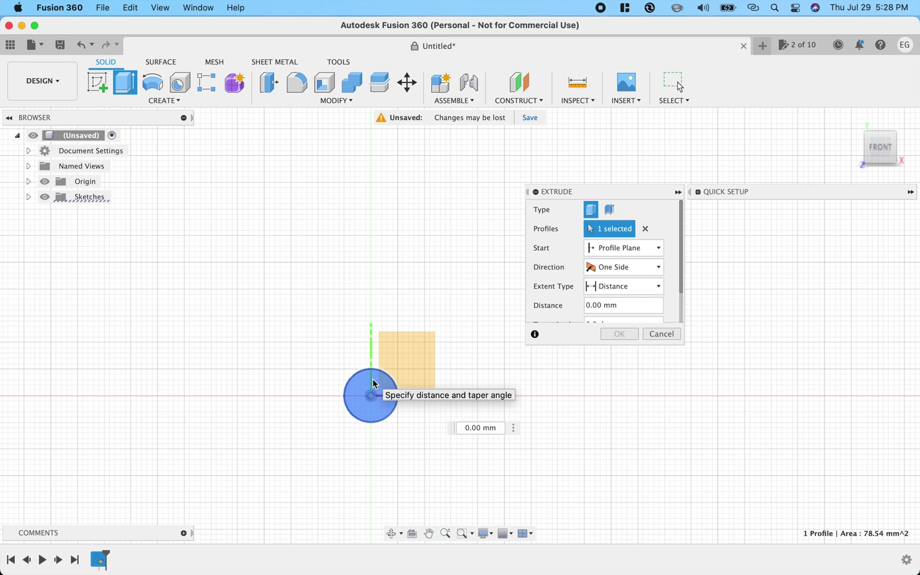
click(449, 406)
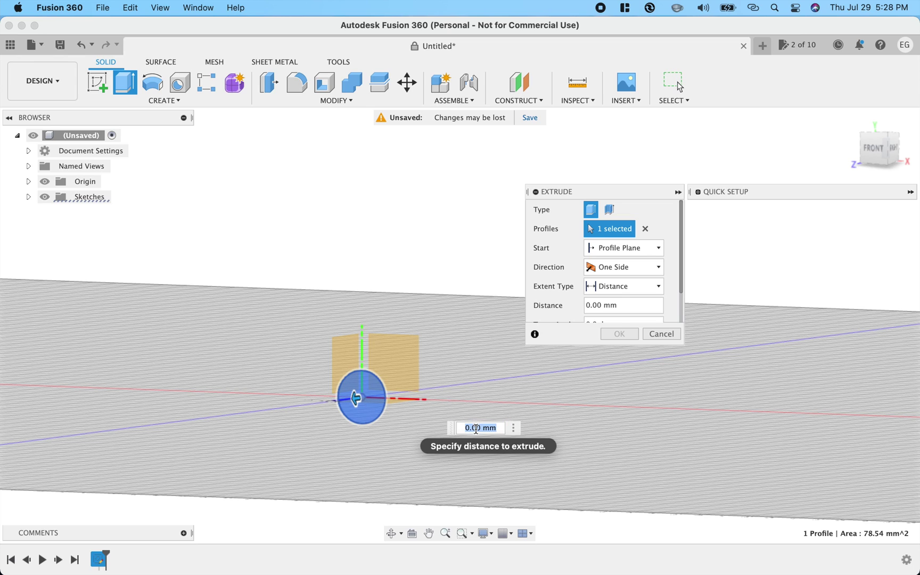
text(40)
key(Return)
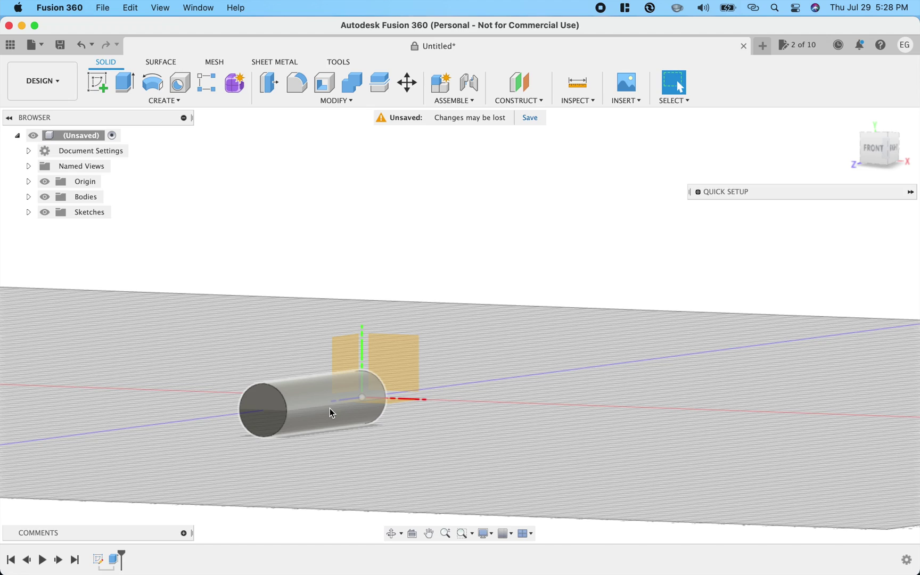
Step: Edit the cylinder's extrude feature to give it a taper angle of 4 degrees
shift+scroll(330, 407, up, 10)
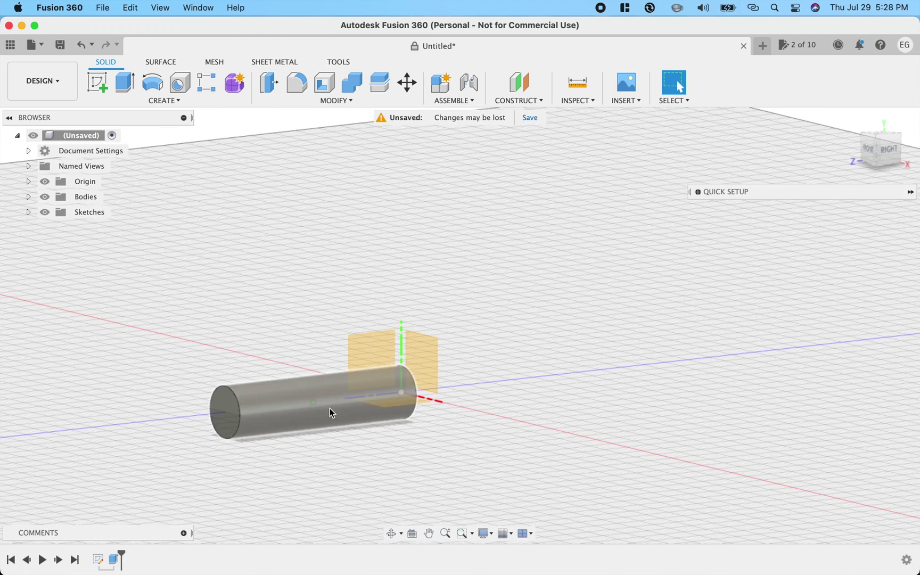
click(318, 397)
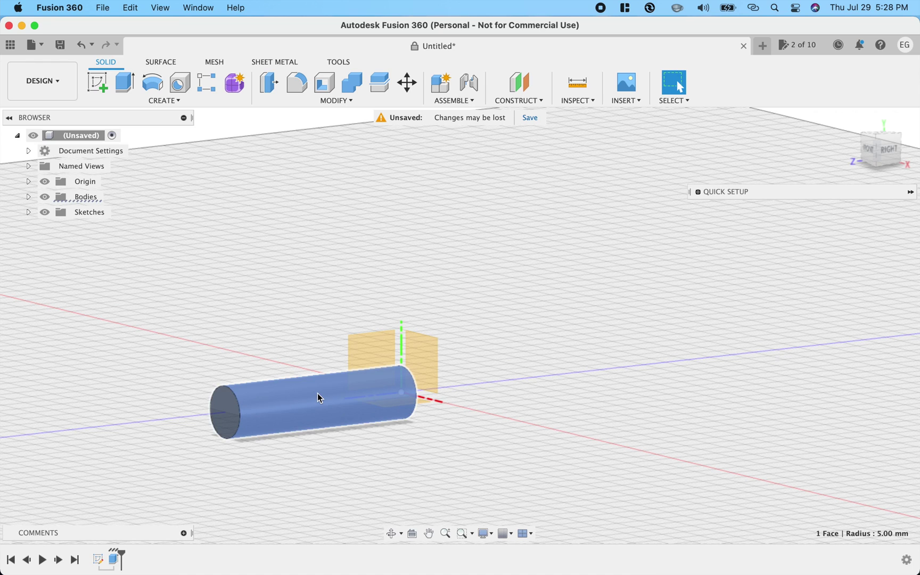
right_click(318, 398)
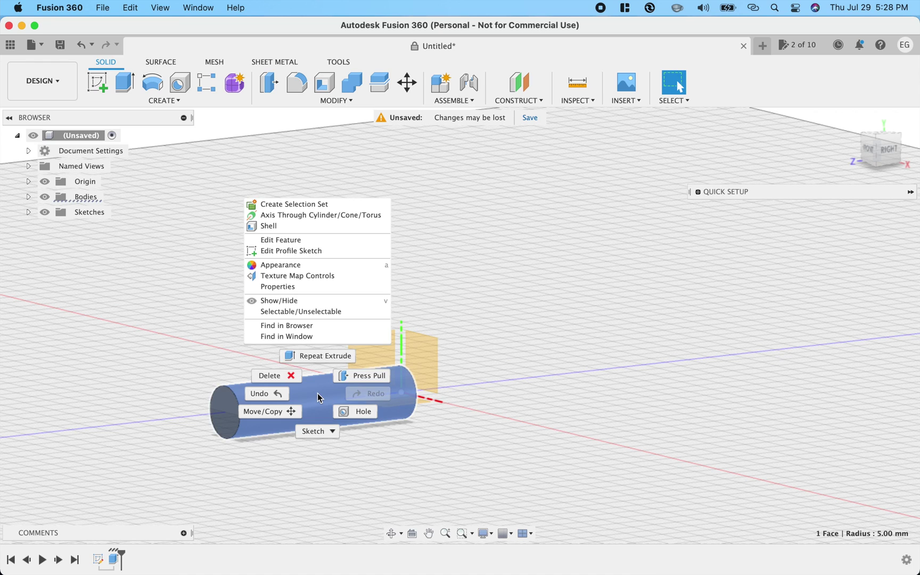
click(295, 246)
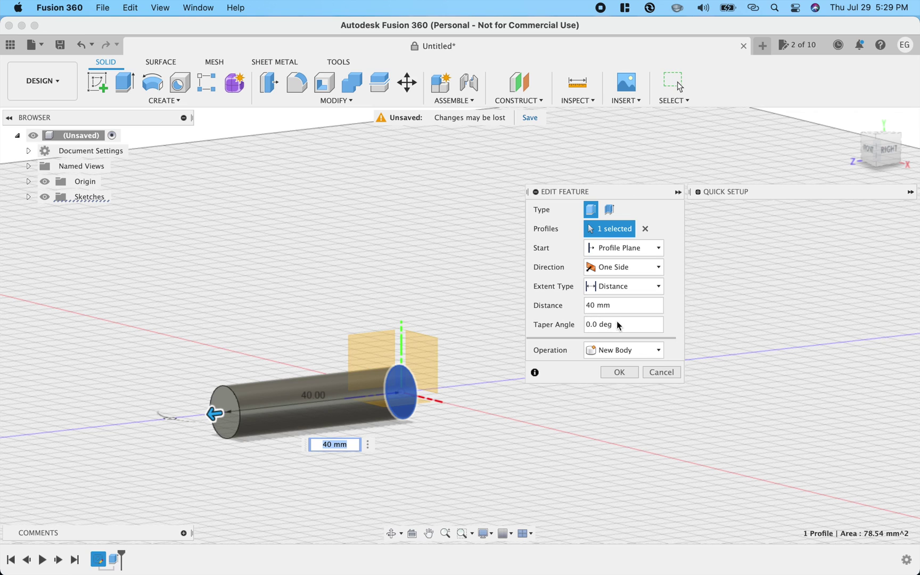
click(618, 324)
triple_click(617, 325)
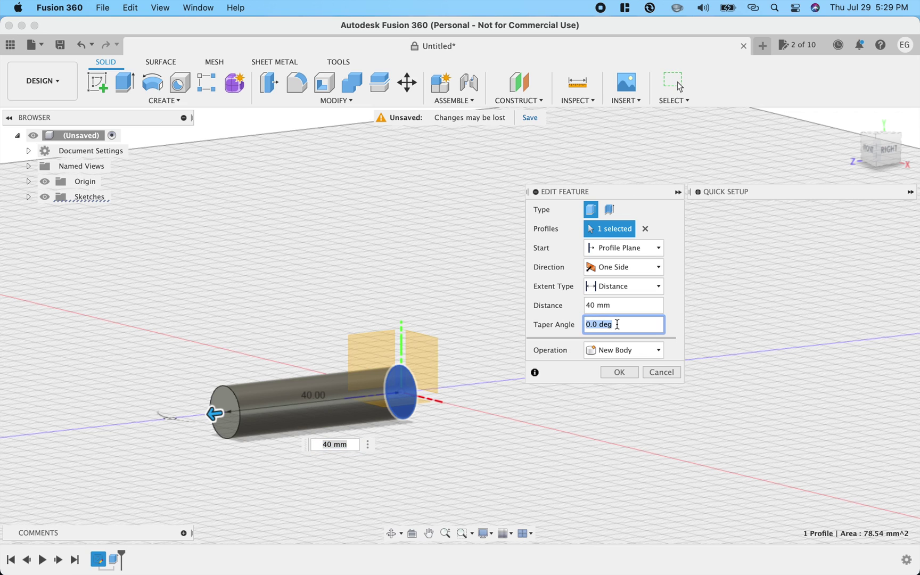
text(8)
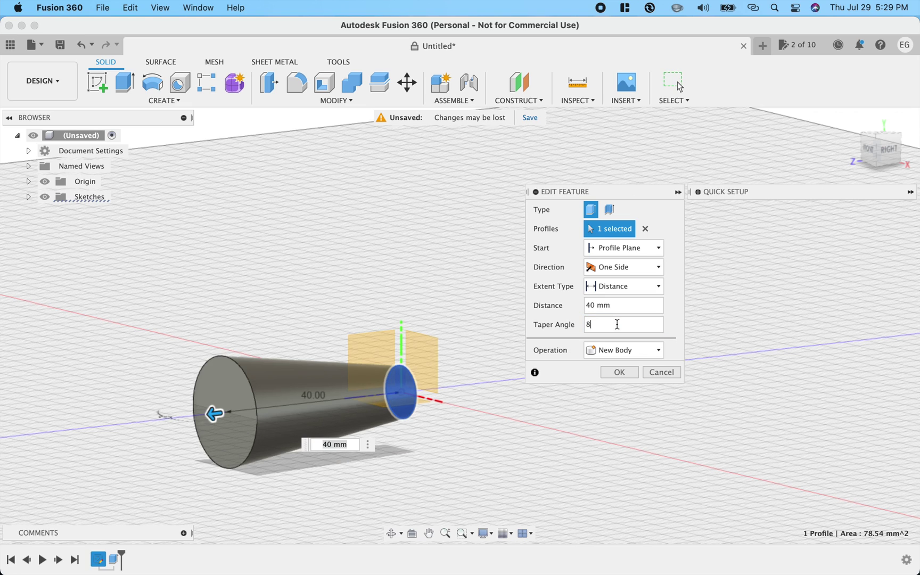
key(BackSpace)
text(4)
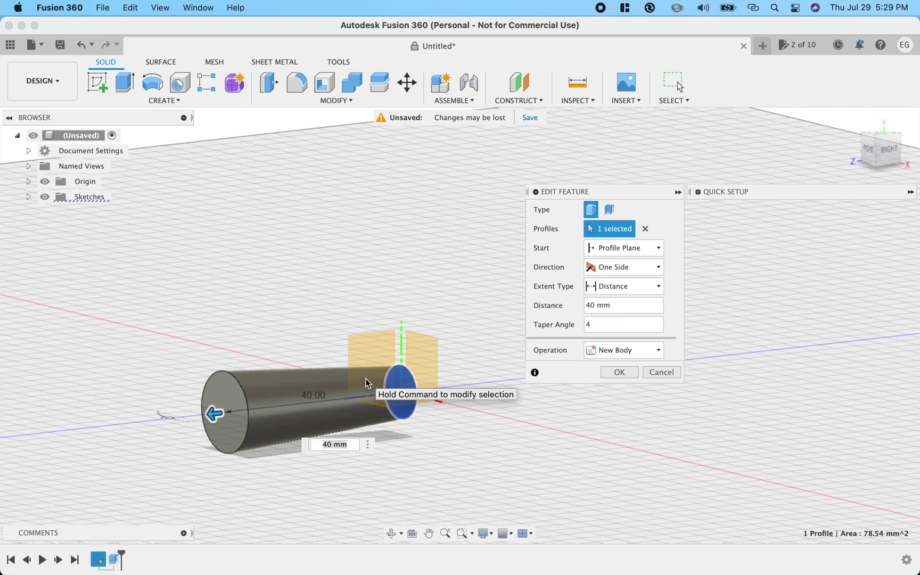
shift+scroll(366, 378, right, 10)
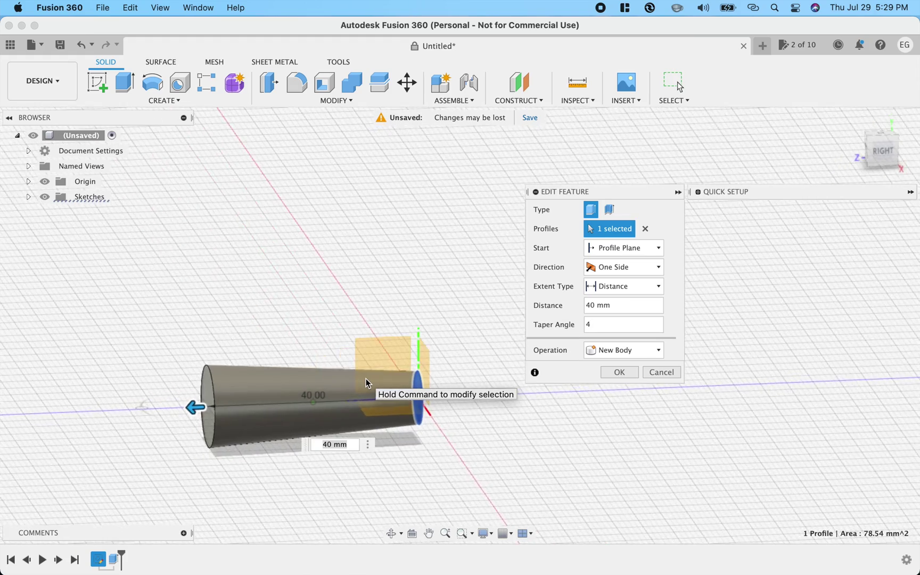
shift+scroll(366, 378, left, 10)
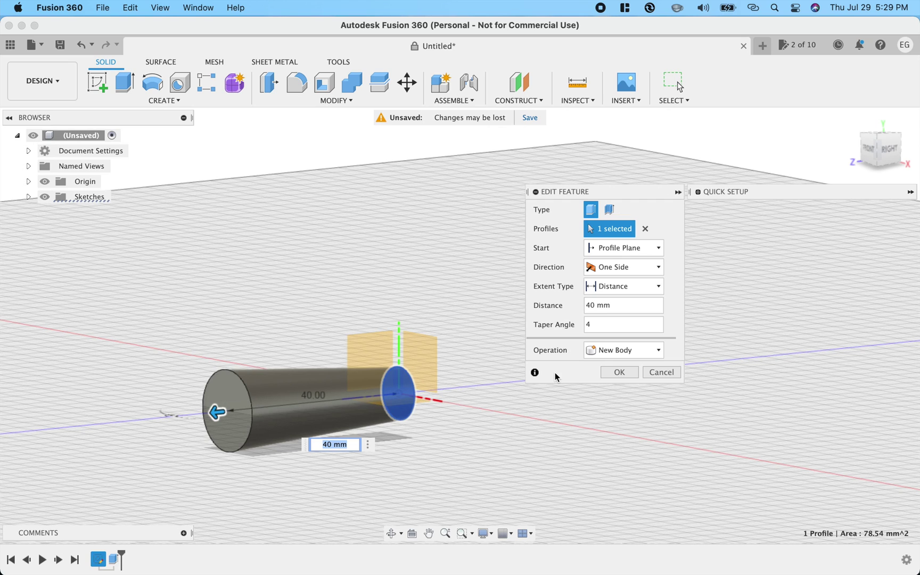
click(619, 371)
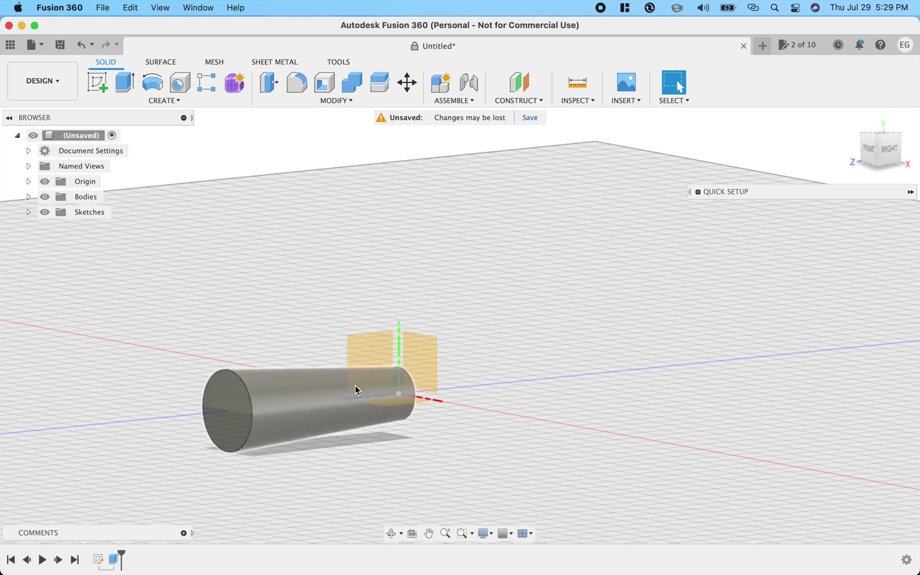
Step: Chamfer the edge of the wide end face with an equal distance of 2 mm
click(234, 400)
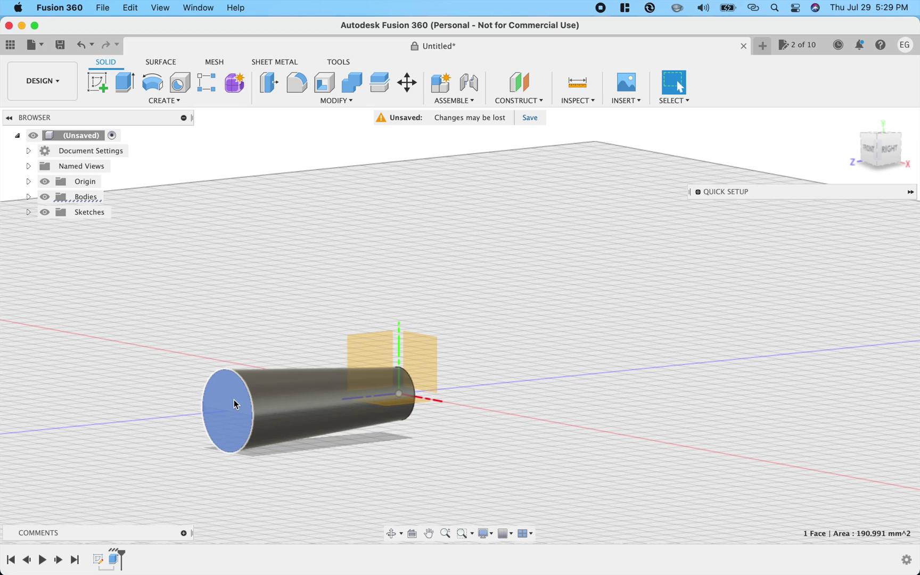
key(s)
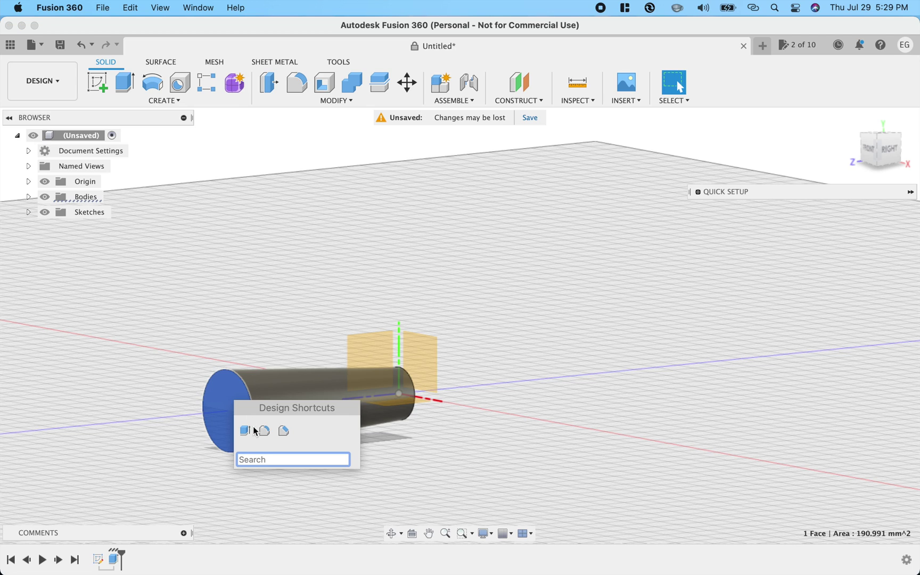
click(285, 431)
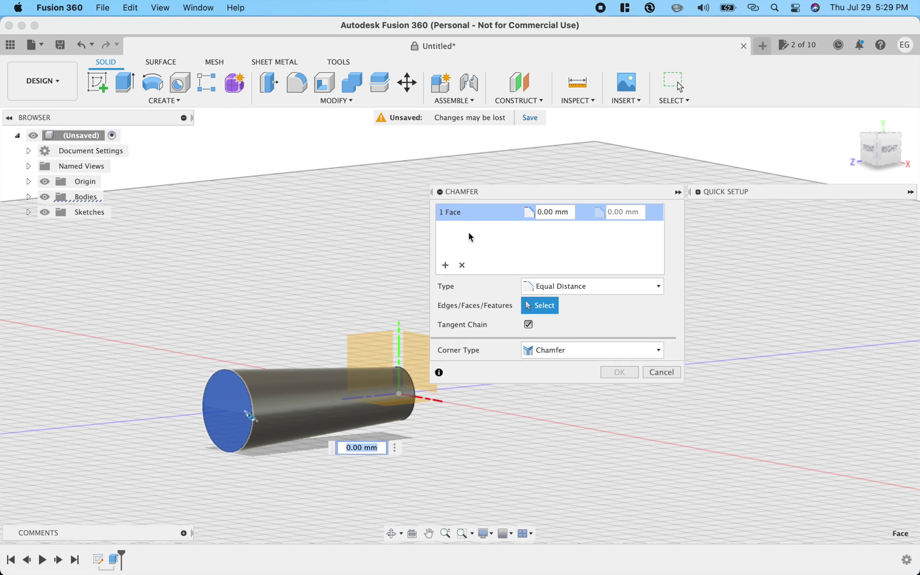
click(573, 211)
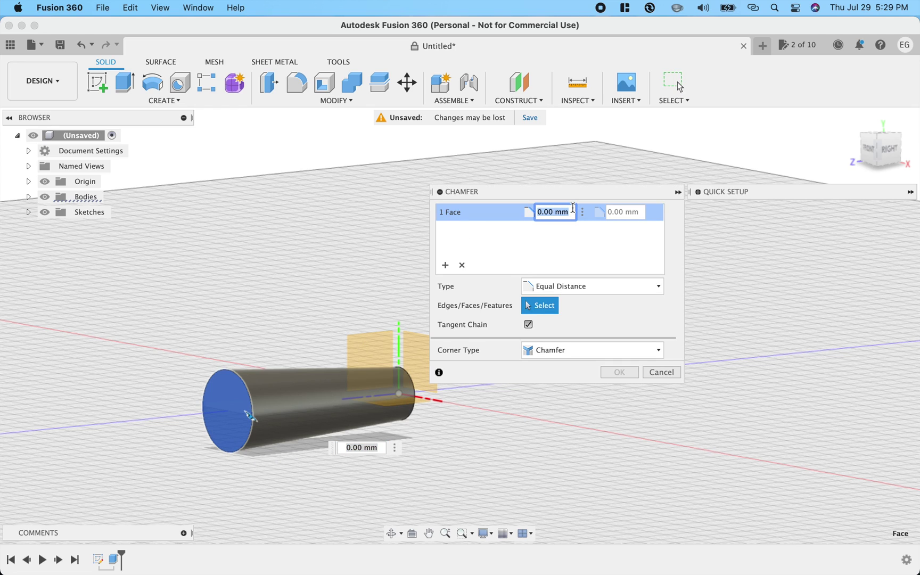
text(2)
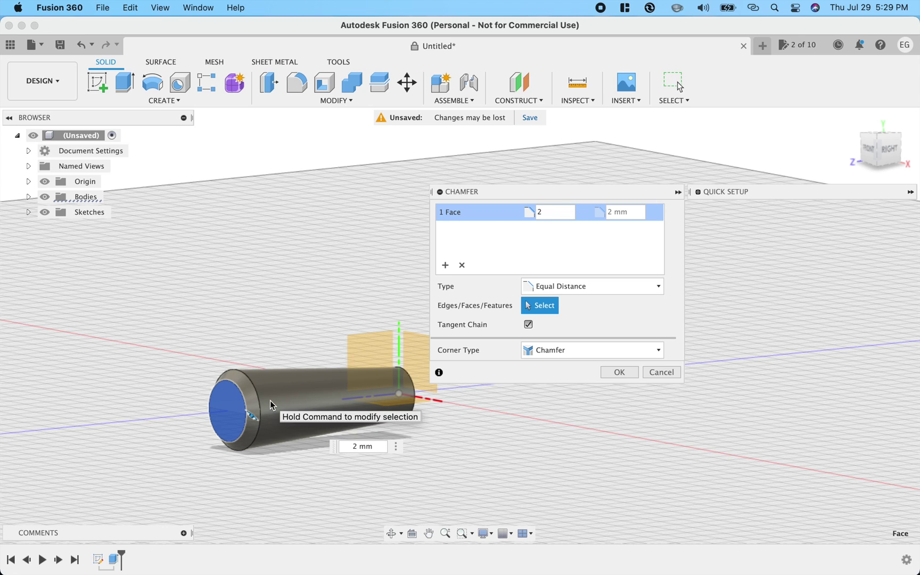
click(616, 370)
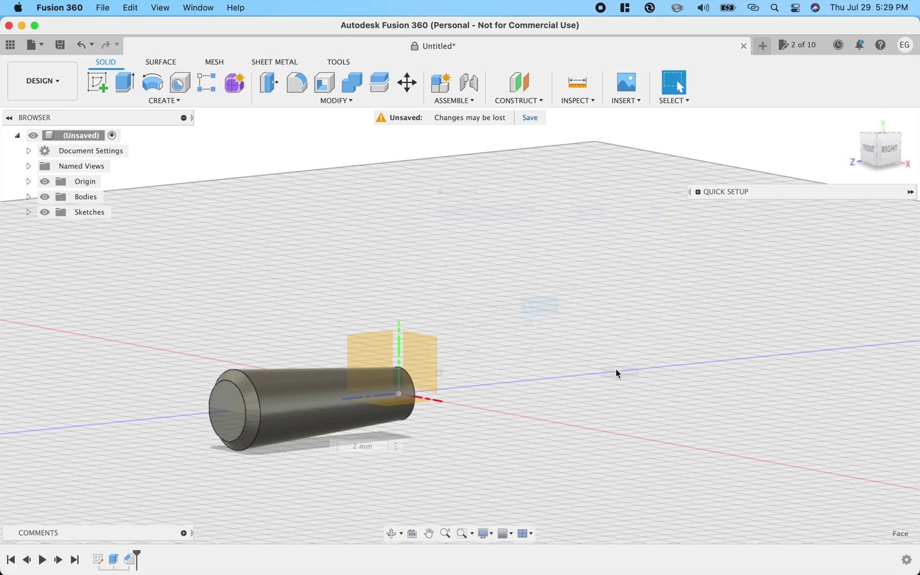
Step: Cut a simple 5 mm diameter hole into the tapered side face near the wide end, with its extents set to All
shift+scroll(418, 425, right, 10)
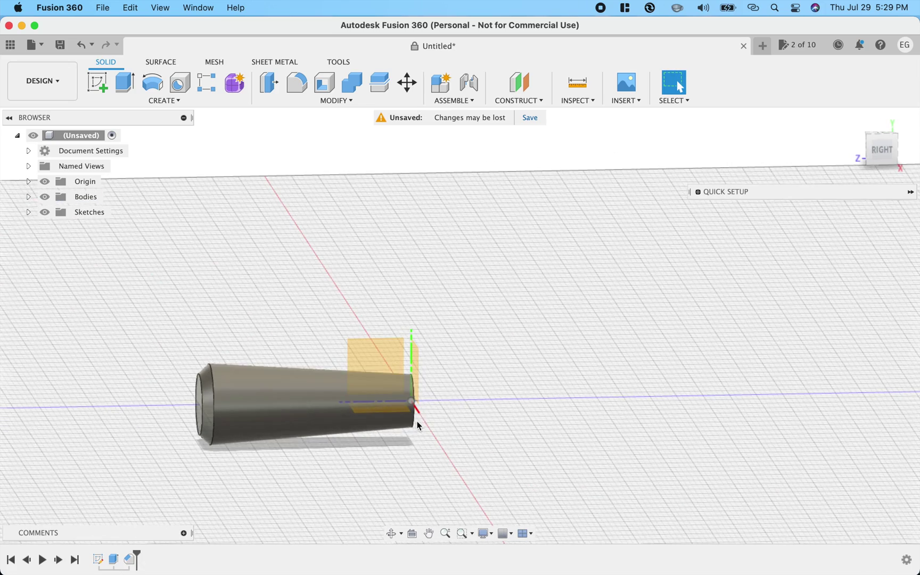
shift+scroll(418, 426, right, 5)
click(249, 407)
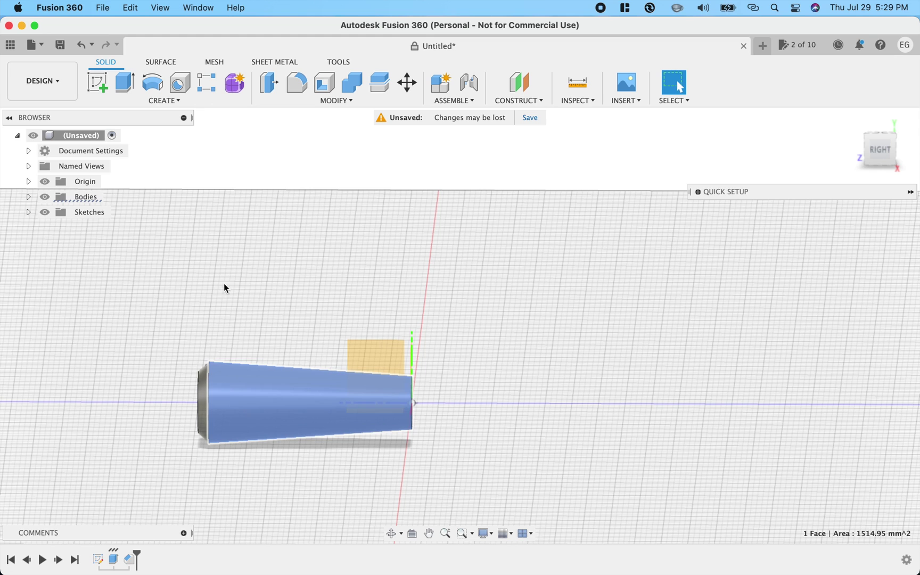
click(179, 86)
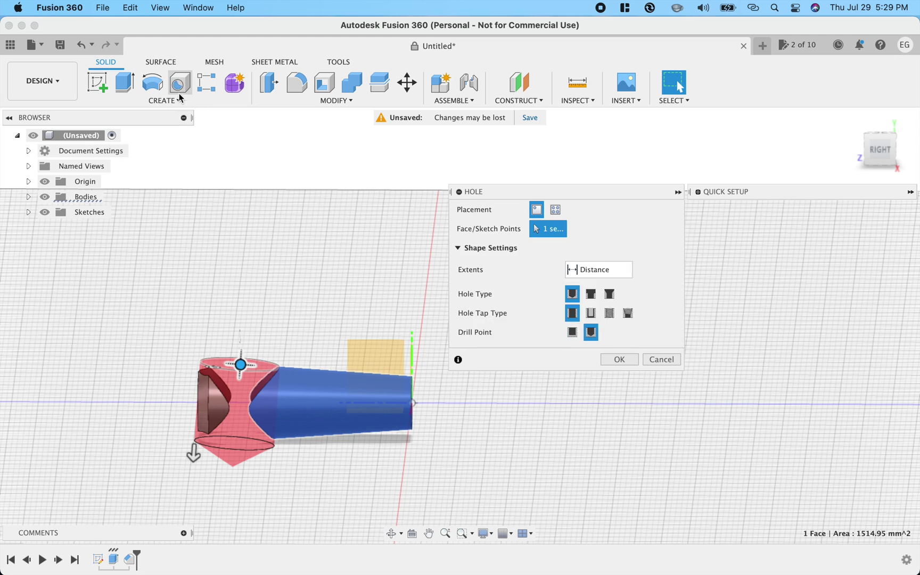
shift+scroll(273, 433, down, 5)
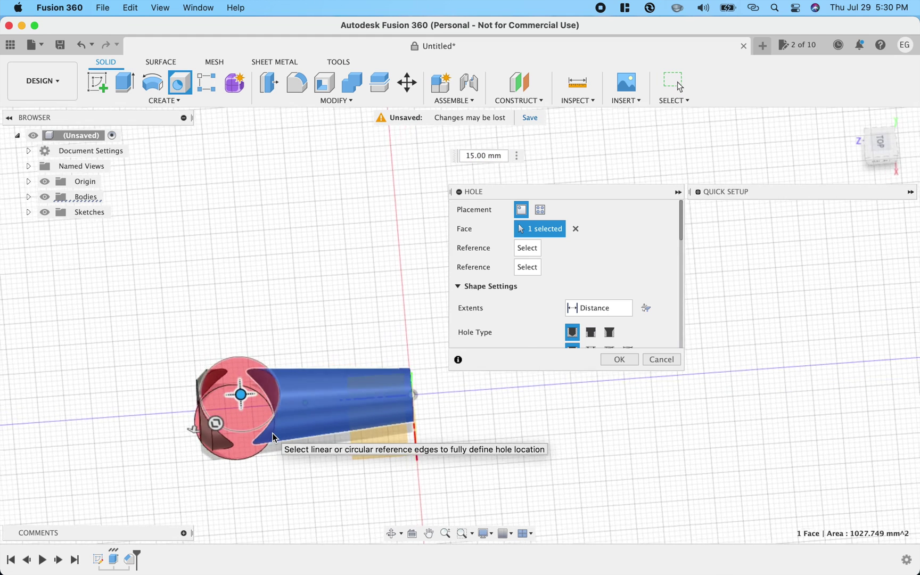
click(216, 447)
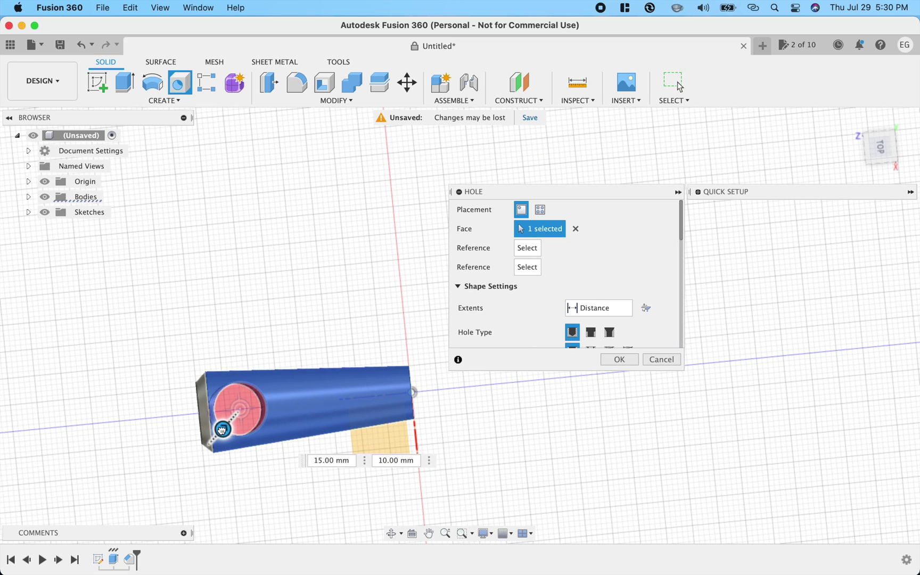
drag(223, 430, 227, 426)
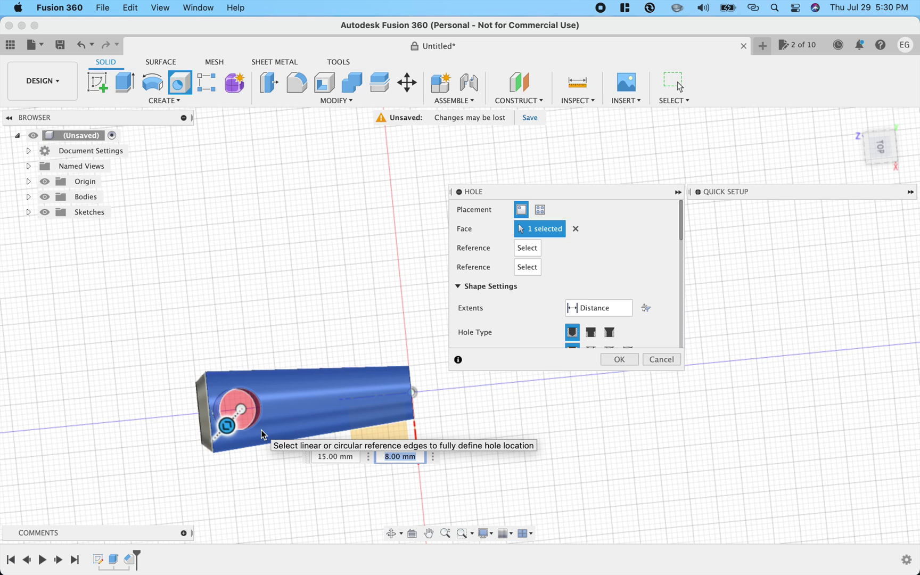
text(5)
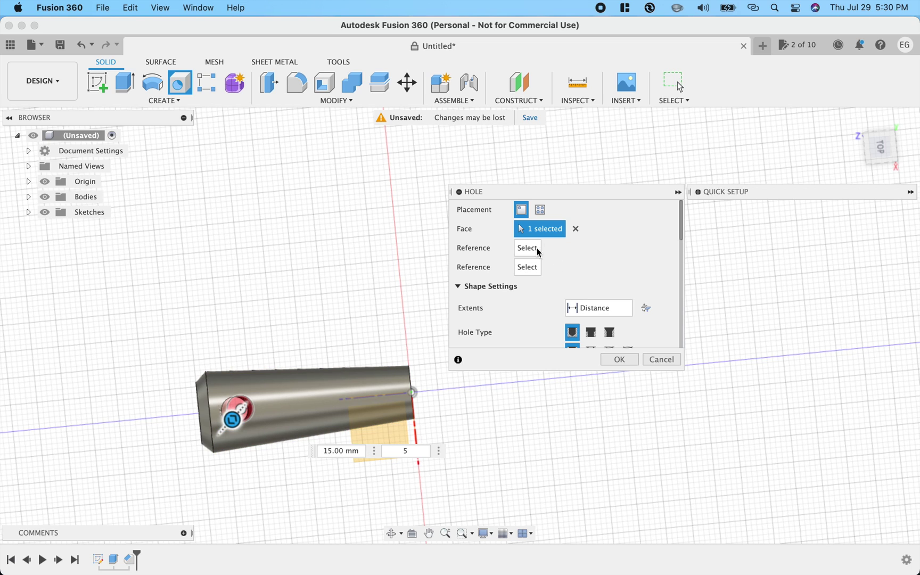
click(590, 309)
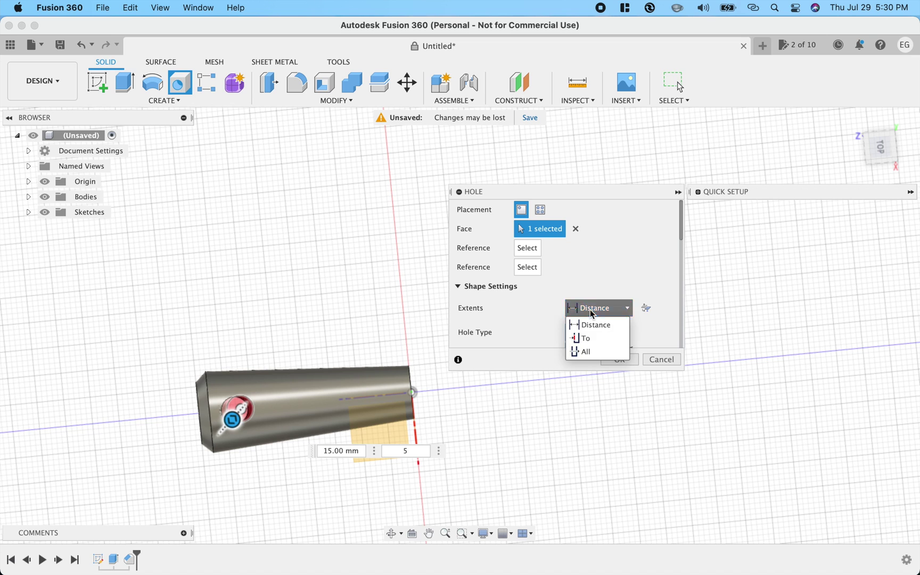
click(592, 349)
click(619, 360)
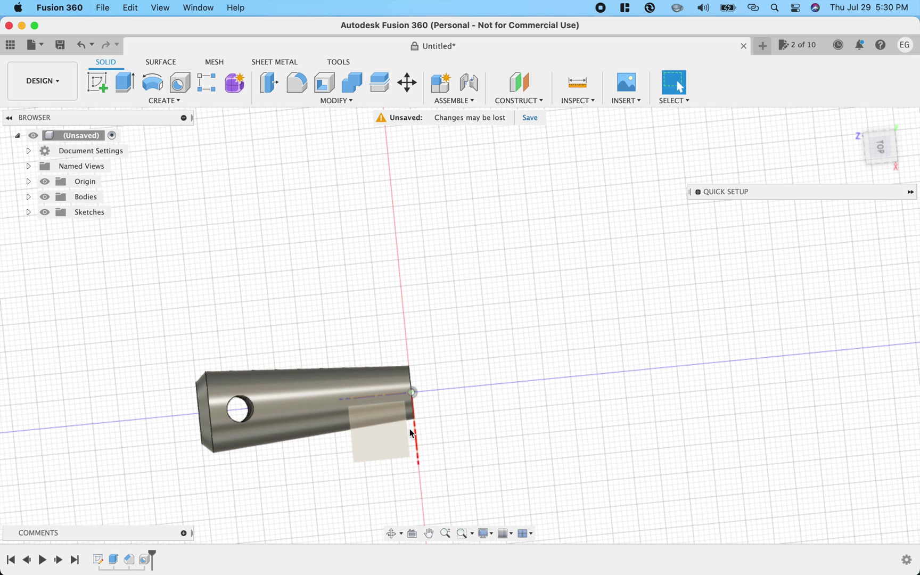
Step: Start a sketch on the narrow end face and draw a centre-diameter circle of 6.45 mm centred on the origin
shift+scroll(410, 428, left, 3)
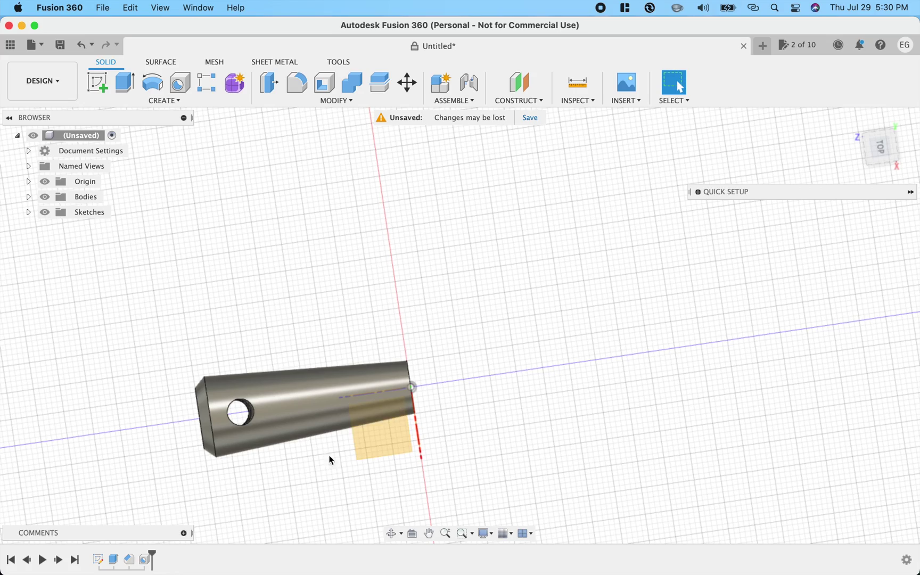
shift+scroll(310, 441, down, 10)
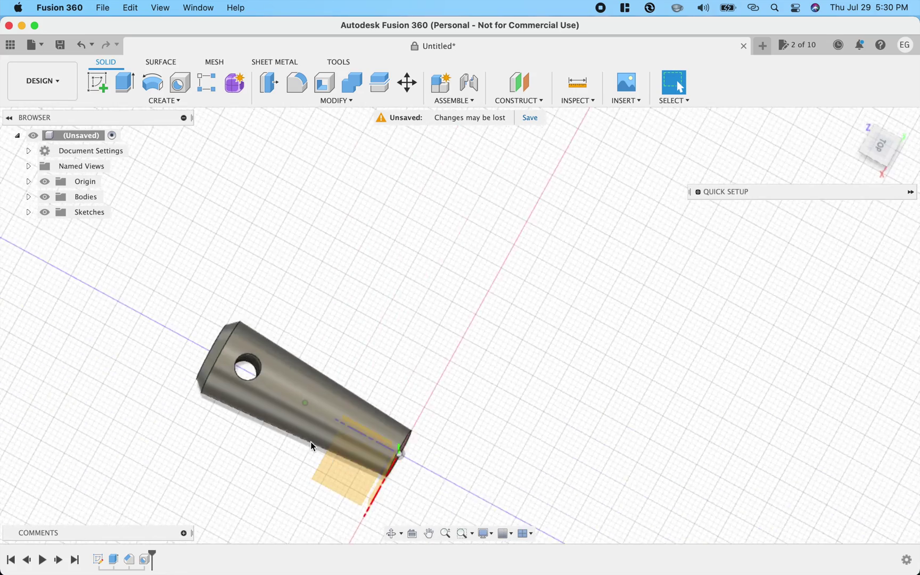
shift+scroll(310, 441, down, 5)
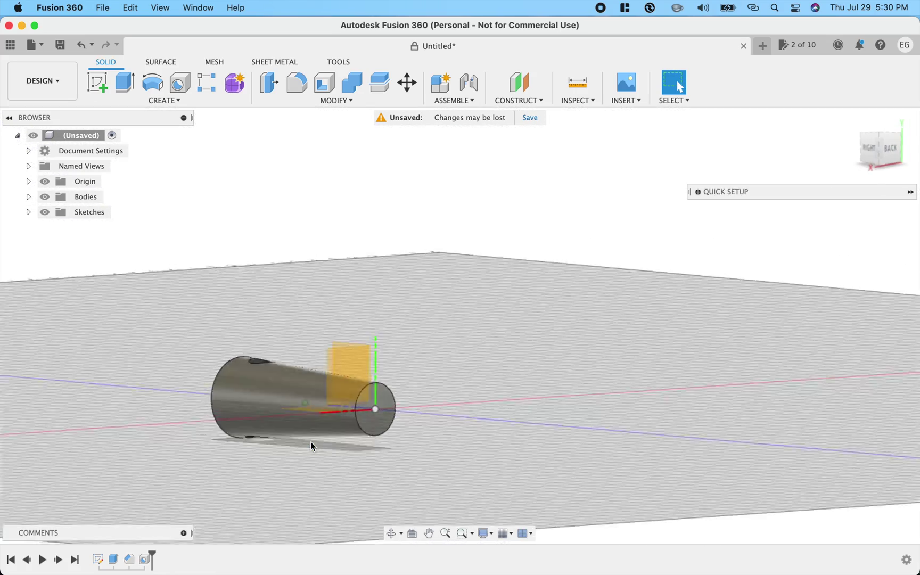
shift+scroll(310, 442, up, 5)
shift+scroll(310, 441, down, 5)
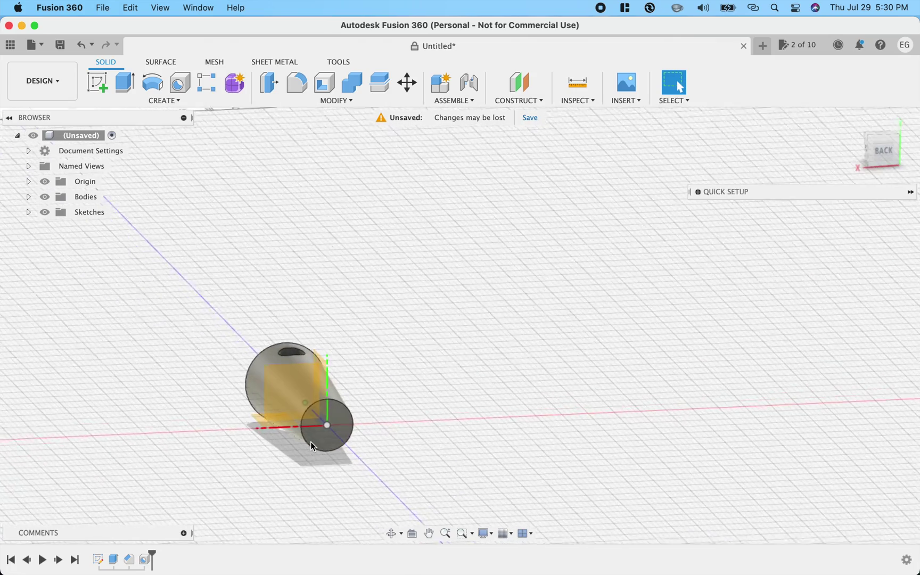
click(336, 412)
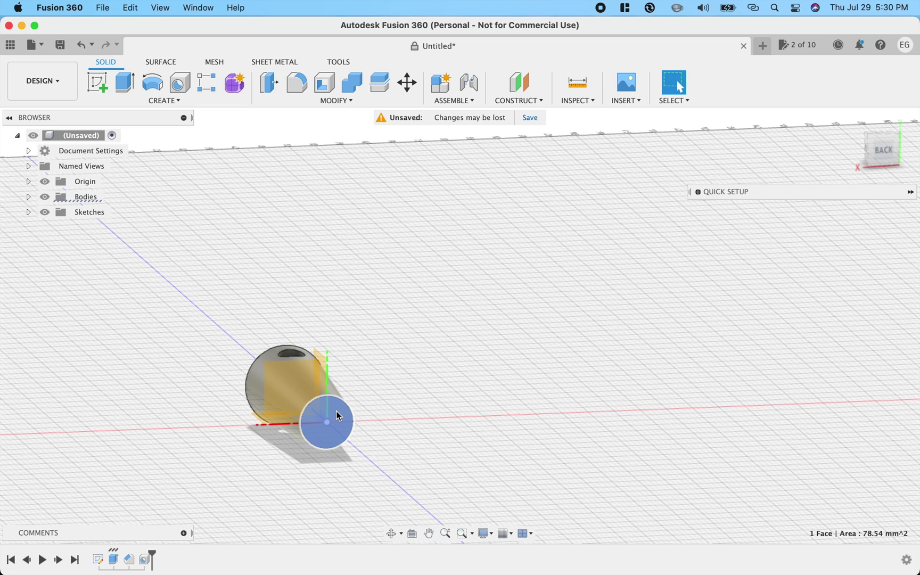
right_click(335, 411)
click(330, 212)
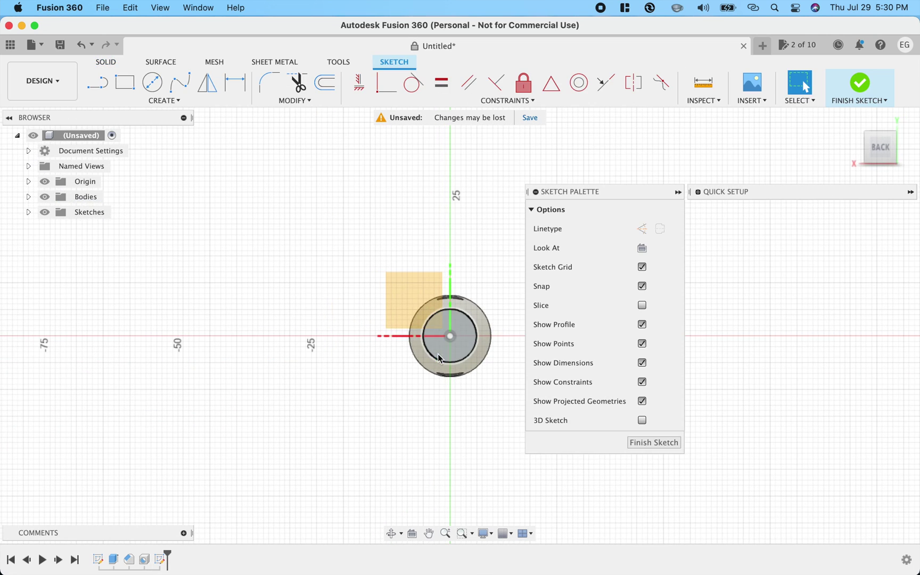
key(c)
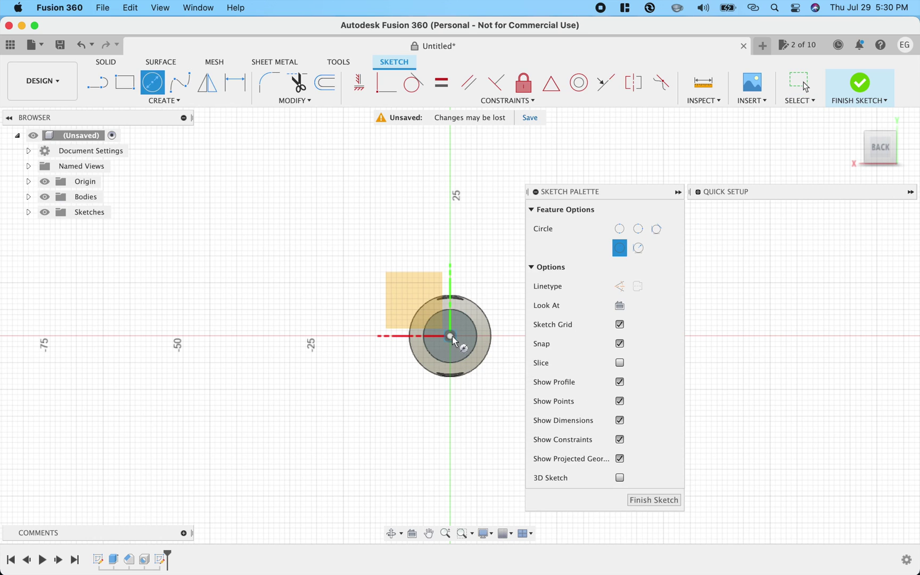
click(451, 336)
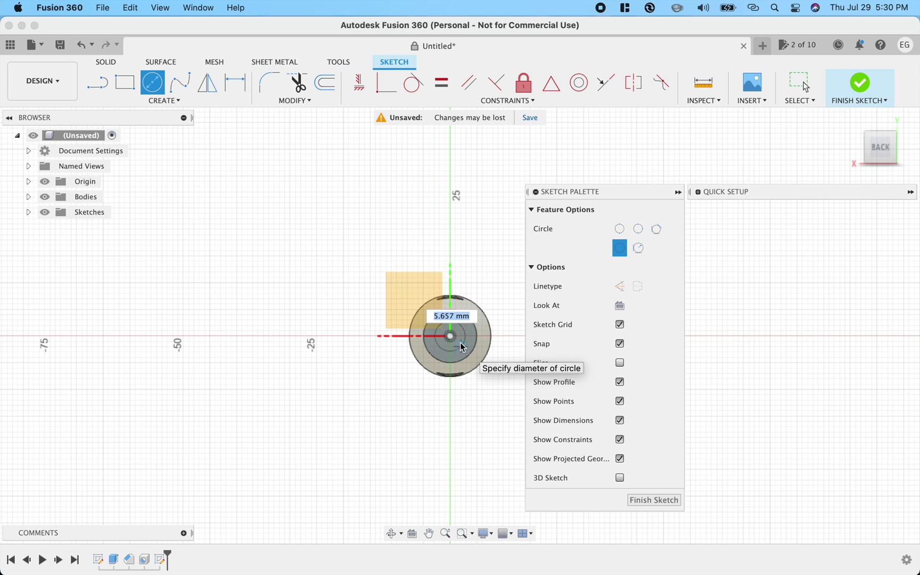
text(6.45)
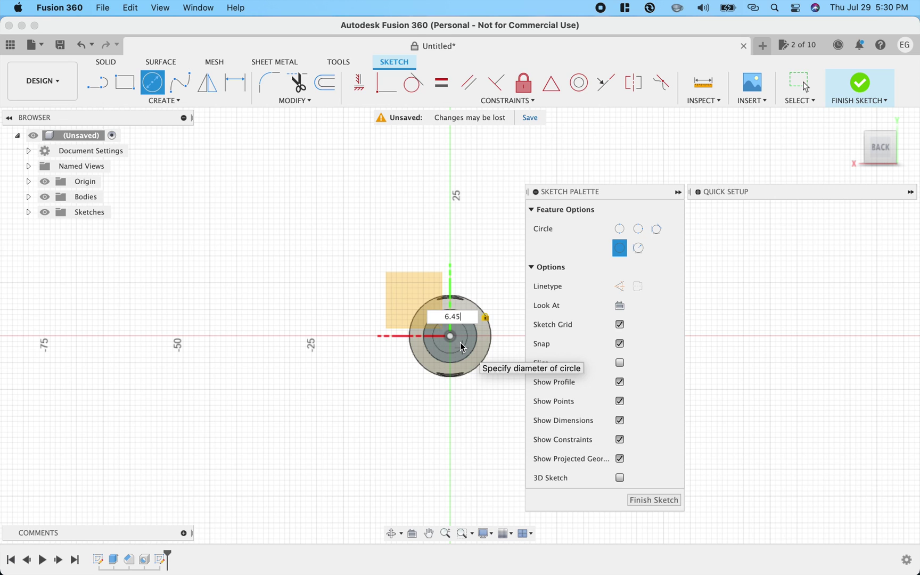
key(Return)
key(Return)
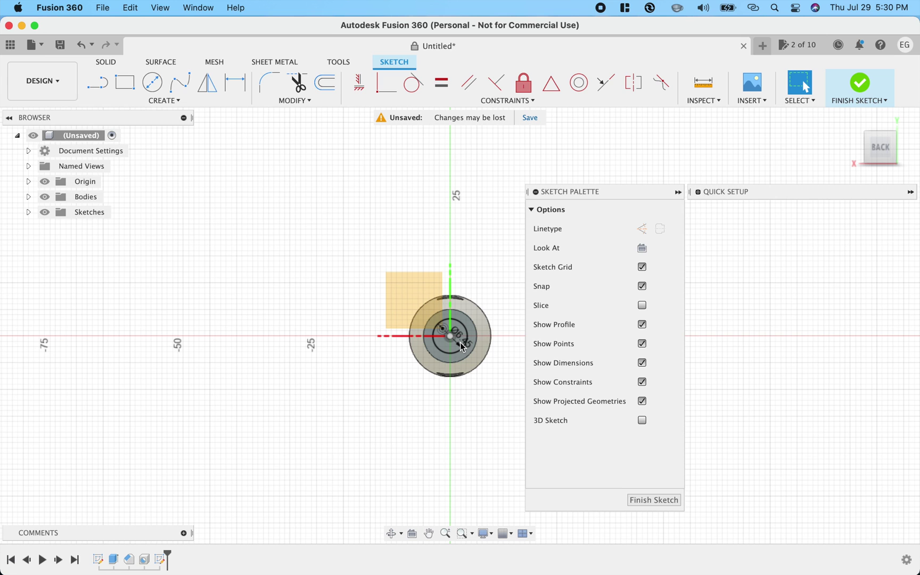
Step: Extrude the 6.45 mm circle profile by -15 mm to cut a blind bore into the narrow end
shift+middle_drag(460, 342, 456, 331)
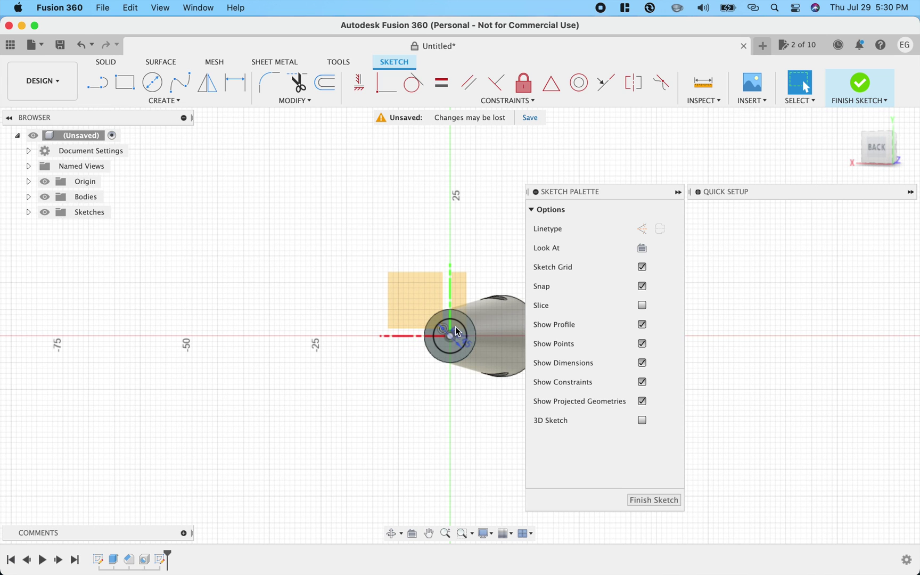
click(456, 328)
key(e)
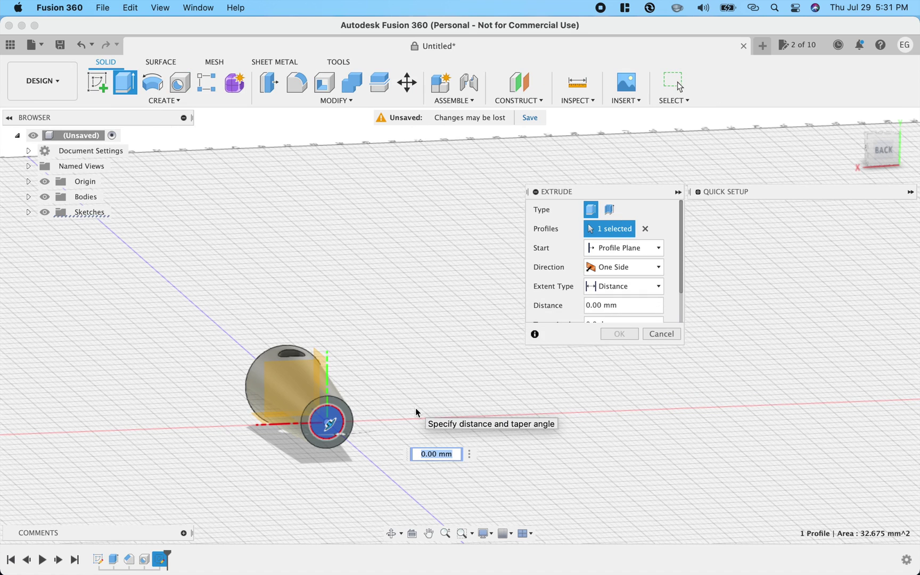
mouse_move(336, 430)
mouse_down()
mouse_move(400, 483)
mouse_move(413, 478)
mouse_move(345, 429)
mouse_up()
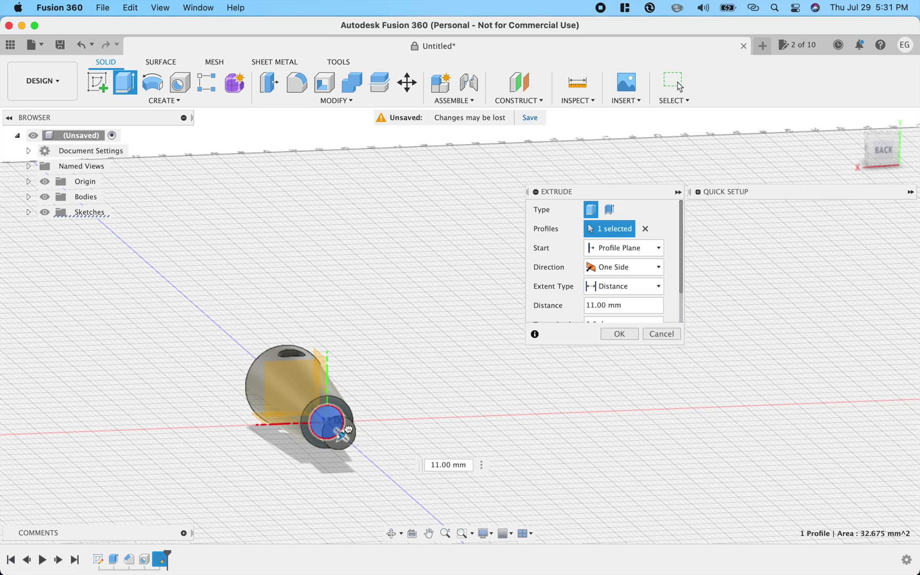
click(446, 464)
key(BackSpace)
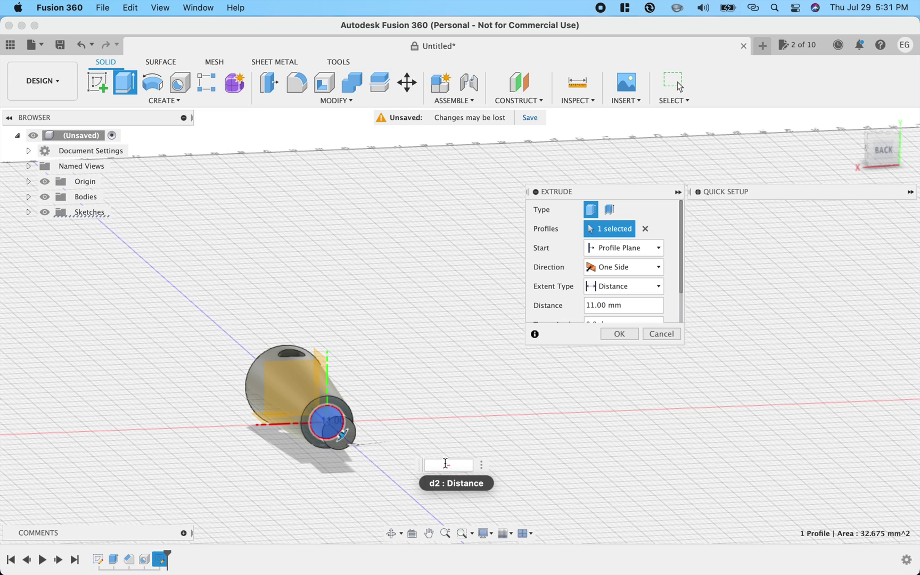
text(-15)
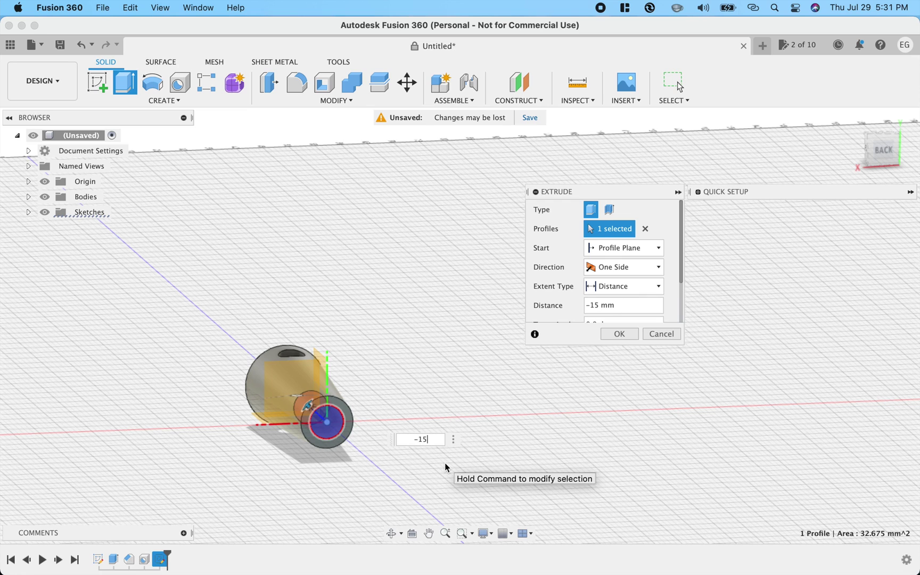
click(608, 333)
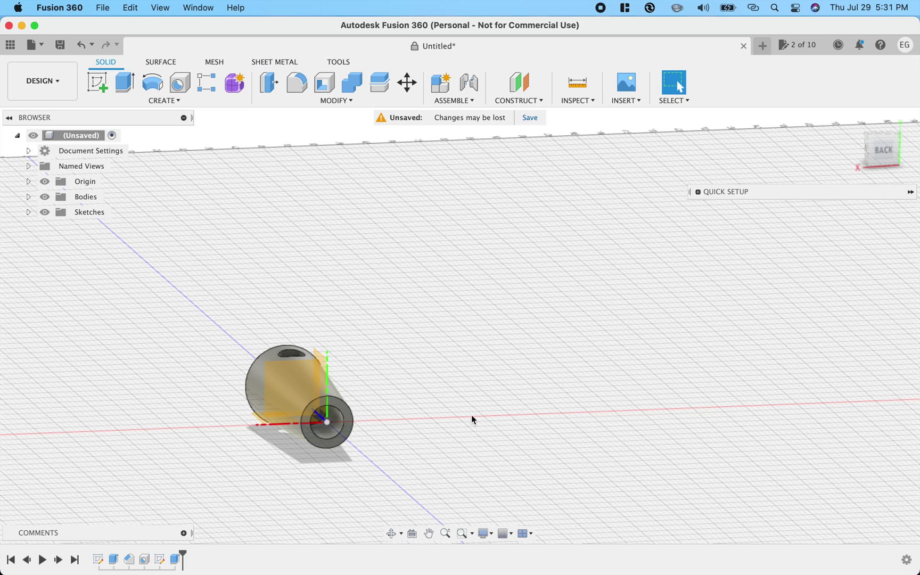
Step: Examine the part from several sides, checking the end bore, the side hole and the chamfered wide end
shift+scroll(472, 416, right, 5)
shift+scroll(472, 419, right, 10)
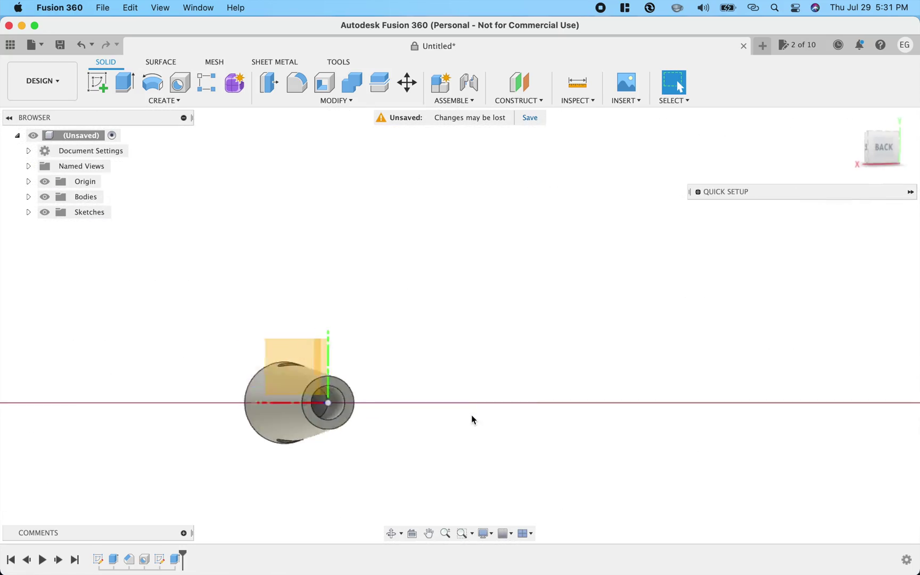
shift+scroll(472, 419, right, 10)
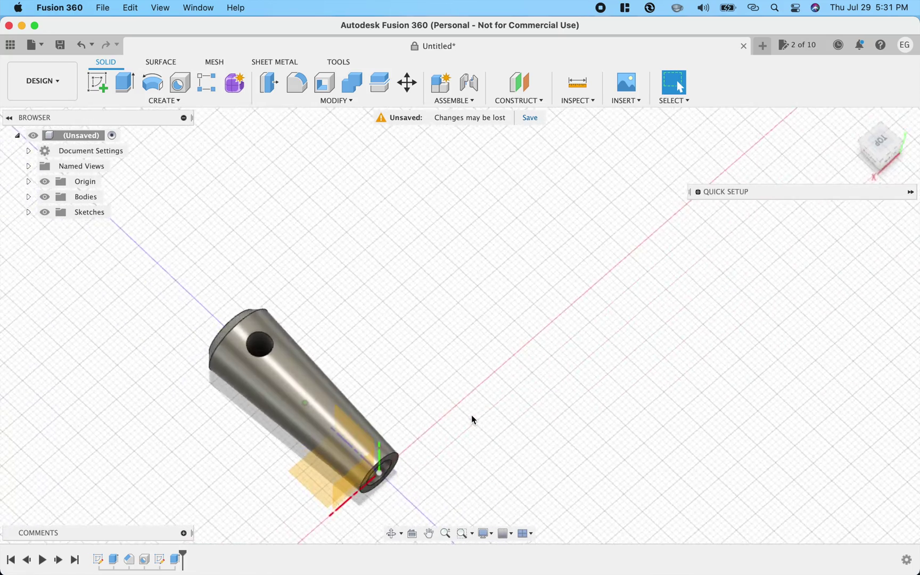
shift+scroll(472, 419, right, 10)
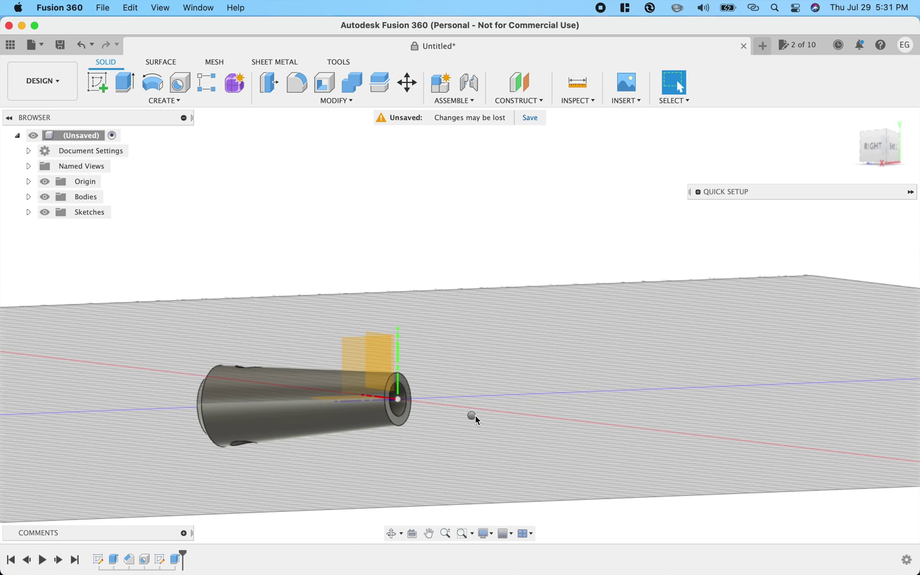
right_click(475, 417)
click(574, 350)
shift+scroll(444, 394, down, 10)
shift+scroll(444, 394, down, 15)
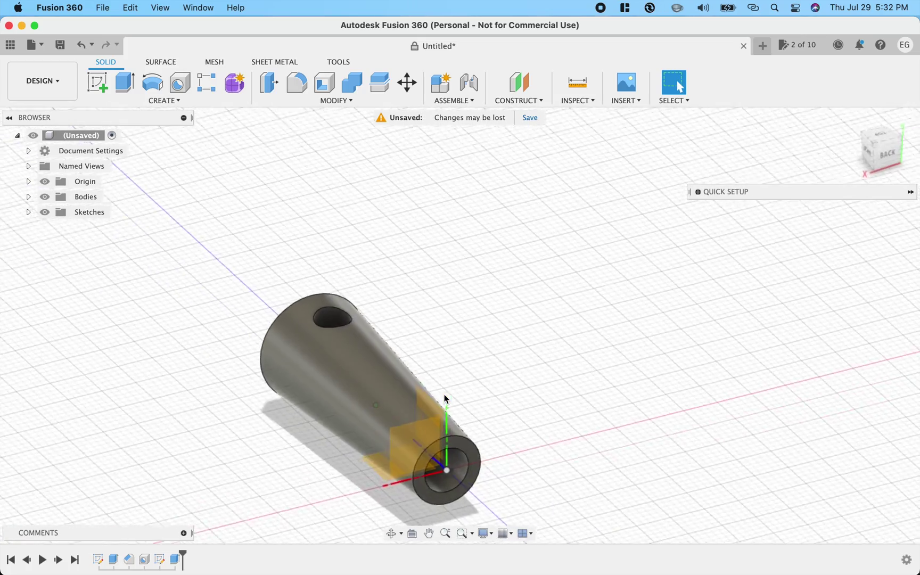
shift+scroll(444, 394, down, 15)
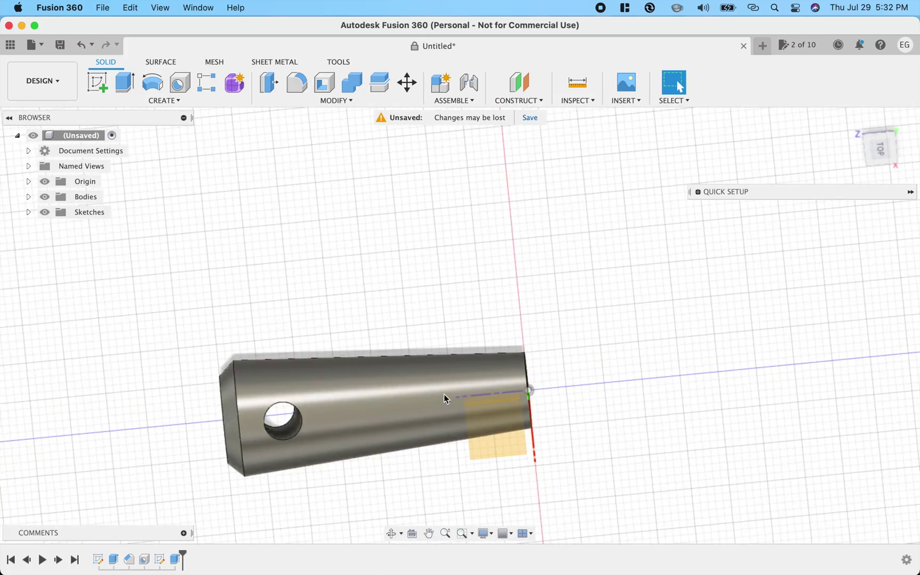
shift+scroll(444, 394, down, 15)
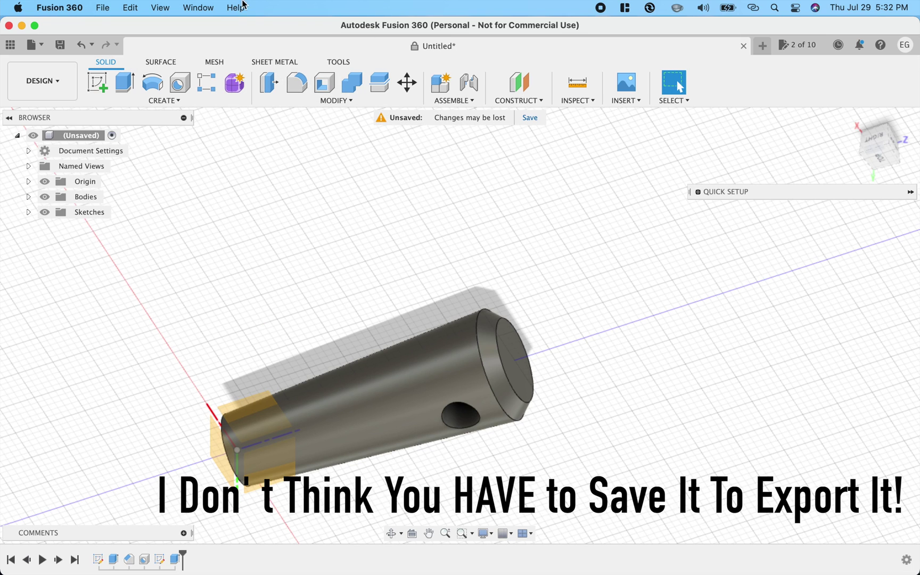
Step: Save the design as "Ferro Rod 1/4" in the Outdoors folder of Demo Project
click(102, 8)
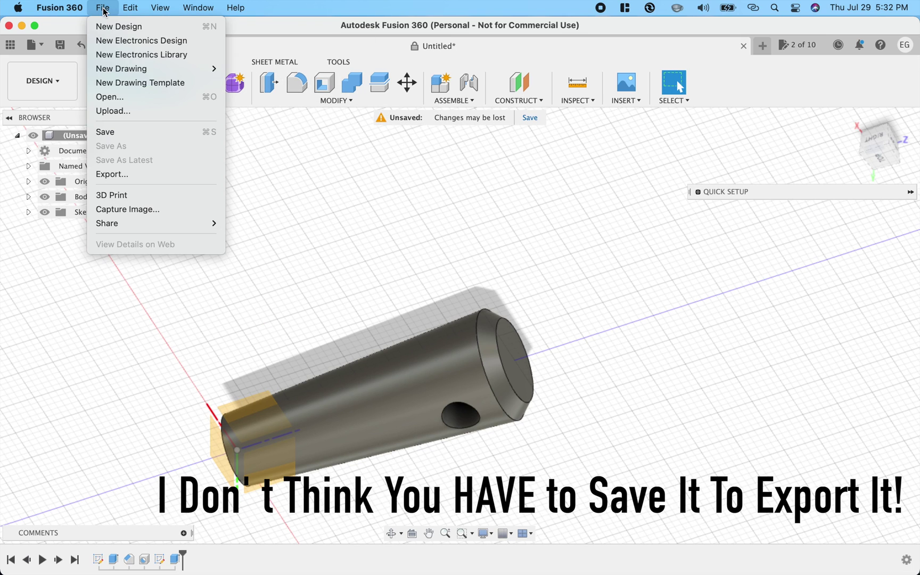
click(138, 131)
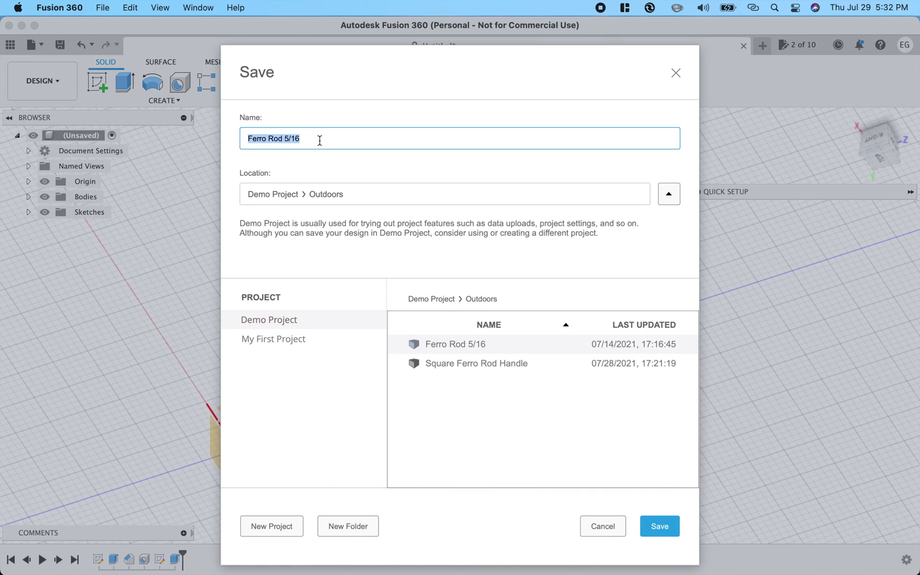
text(F)
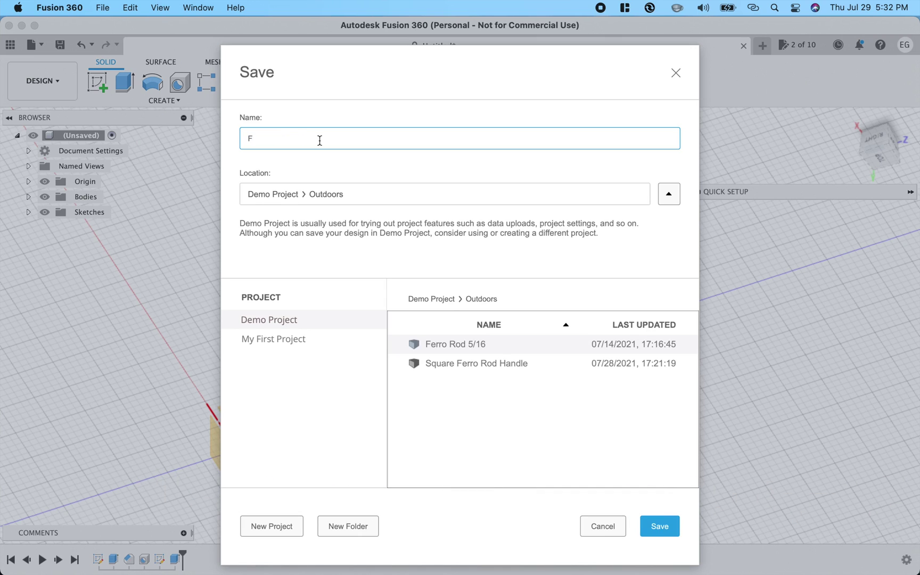
text(erro Rod 14)
key(BackSpace)
click(660, 525)
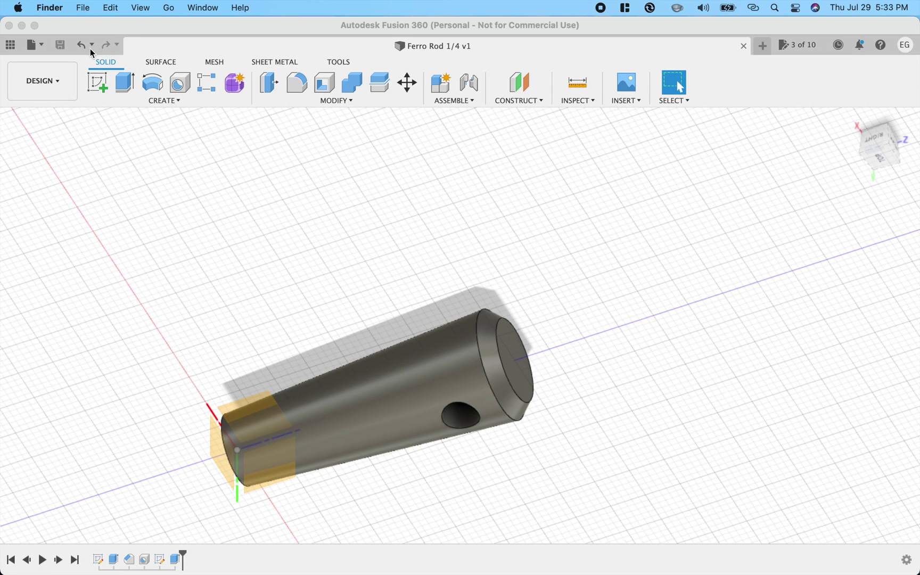
Step: Set up a 3D print export of the handle body with sending to the 3D print utility turned off
click(87, 9)
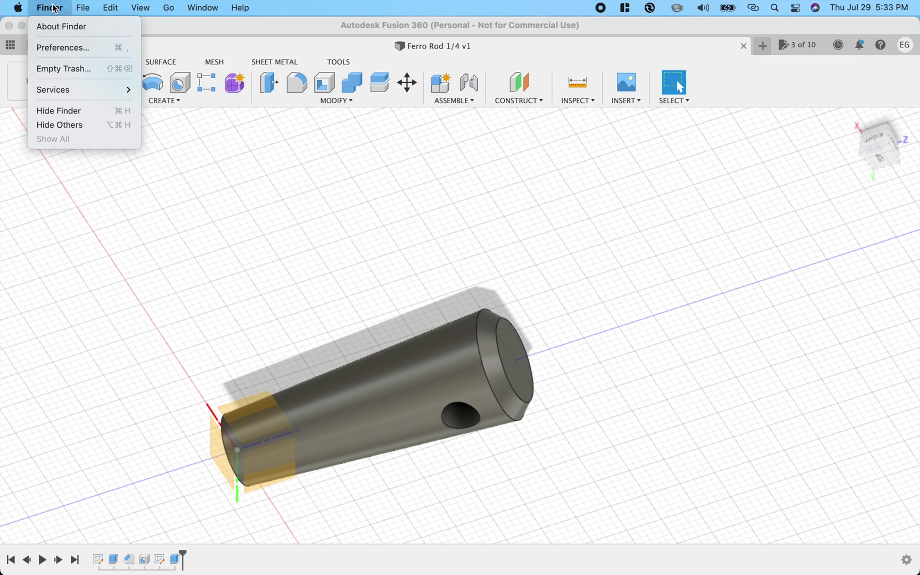
click(165, 21)
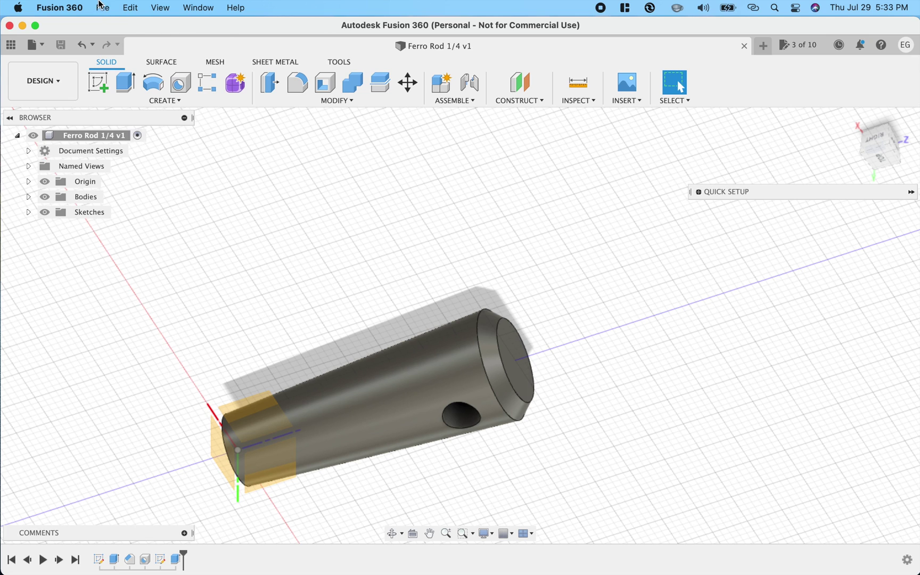
click(101, 5)
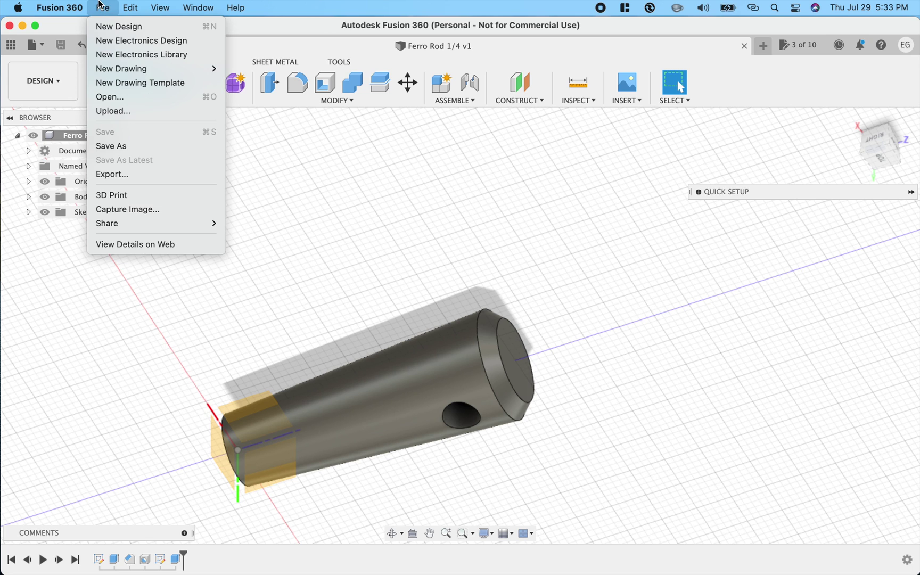
click(115, 195)
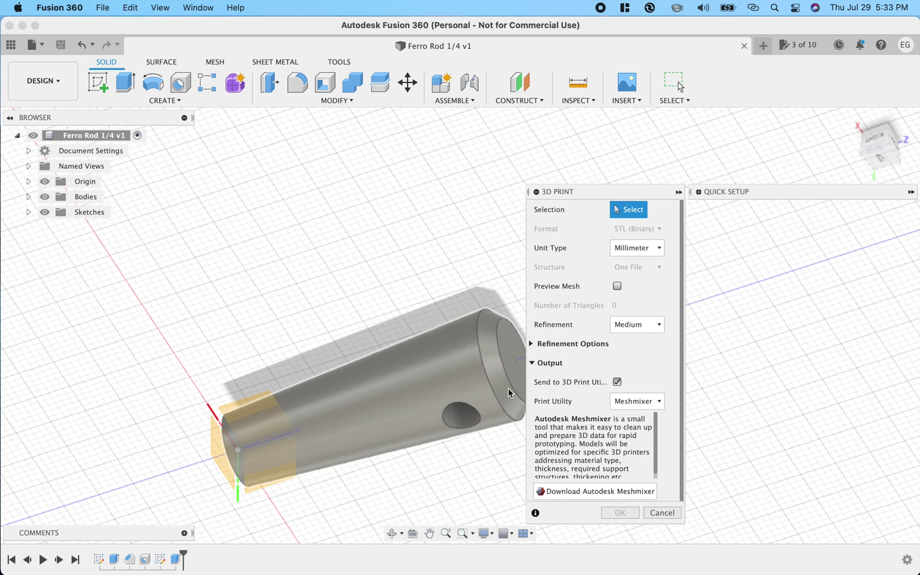
click(444, 376)
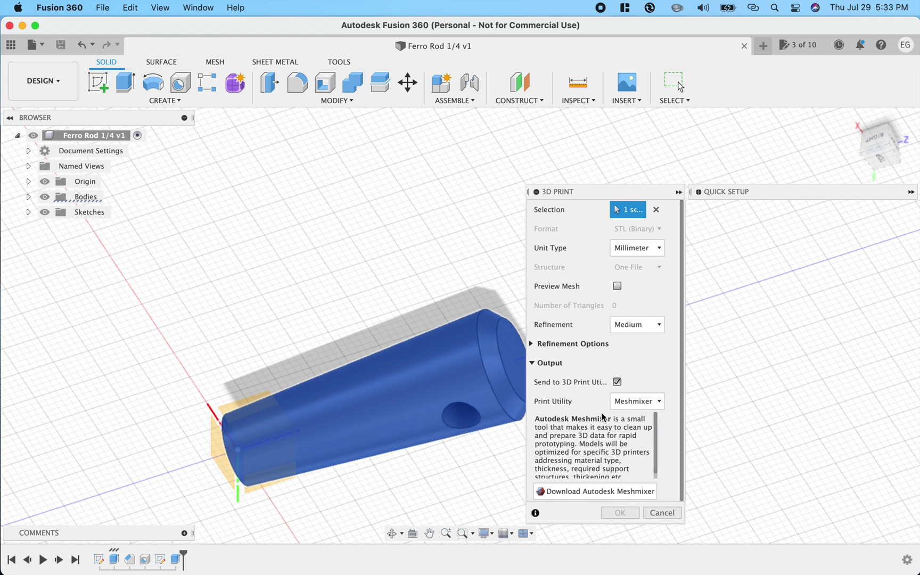
scroll(612, 420, down, 1)
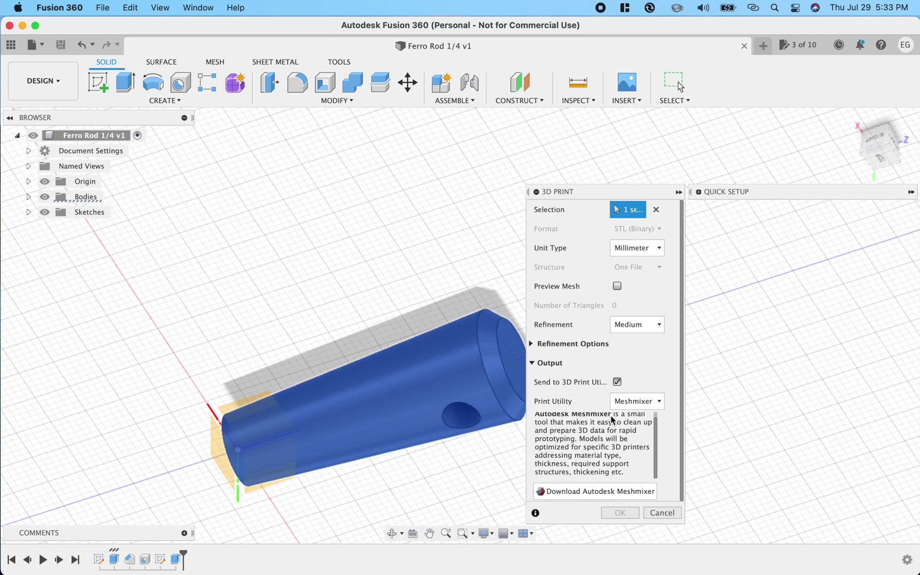
click(617, 381)
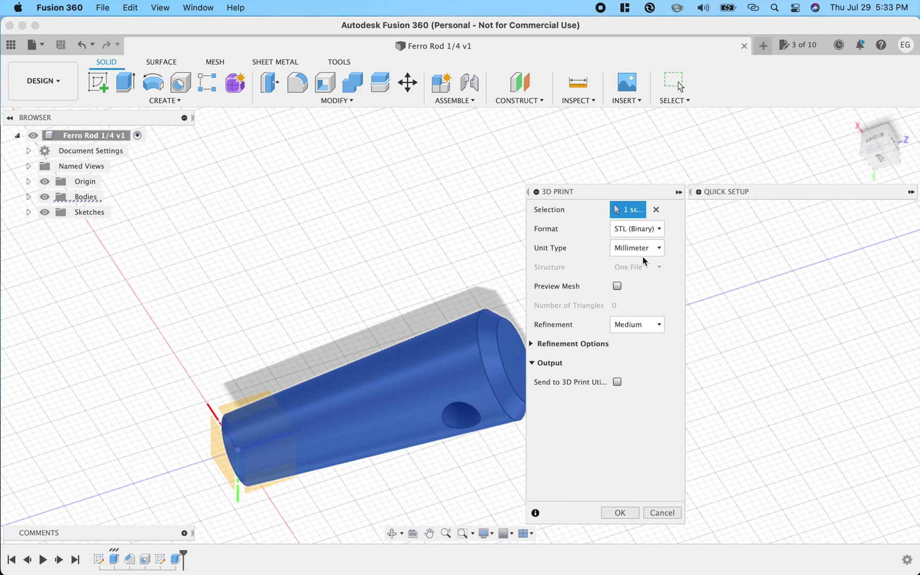
click(622, 514)
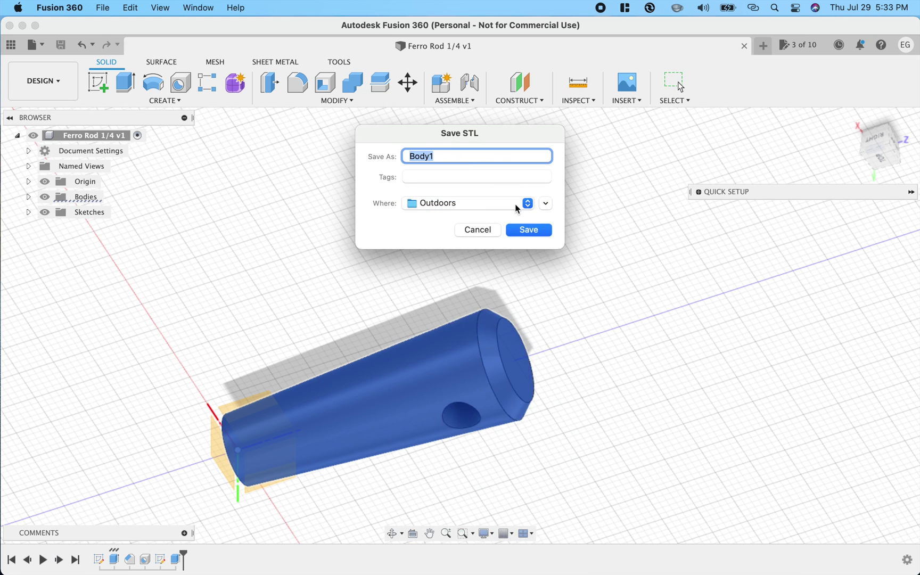
Step: Save the STL file to the Desktop under the name "Ferro Rod 1/4"
click(527, 204)
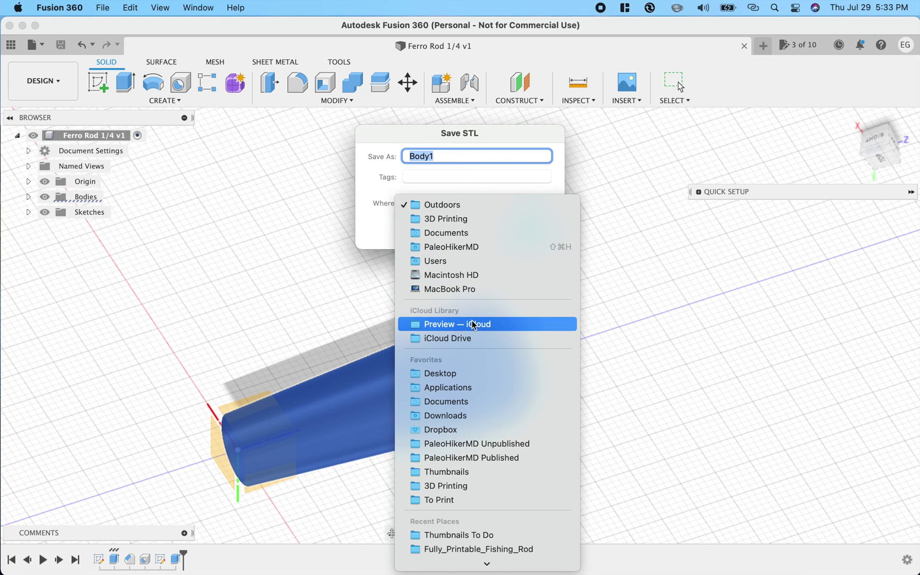
click(470, 373)
double_click(454, 156)
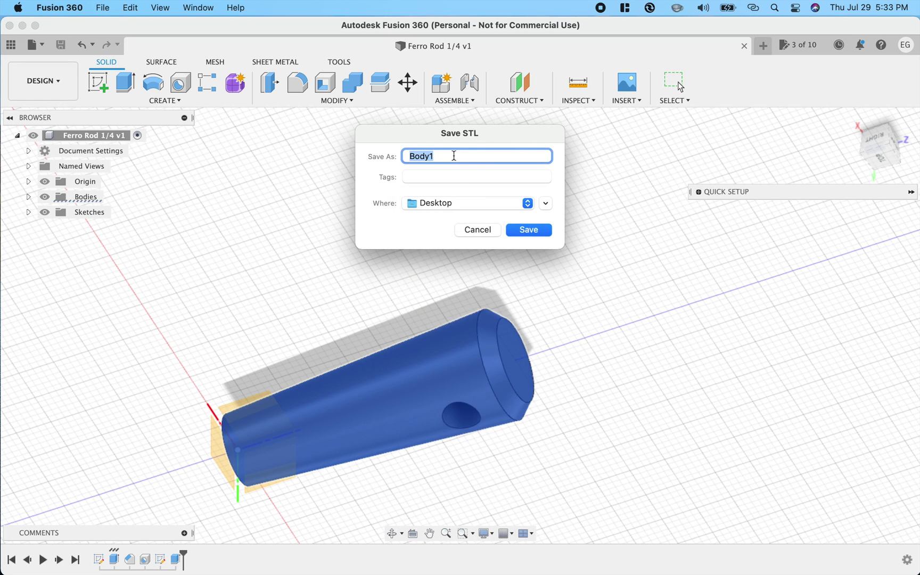
text(Ferro Rod 1/4)
key(Return)
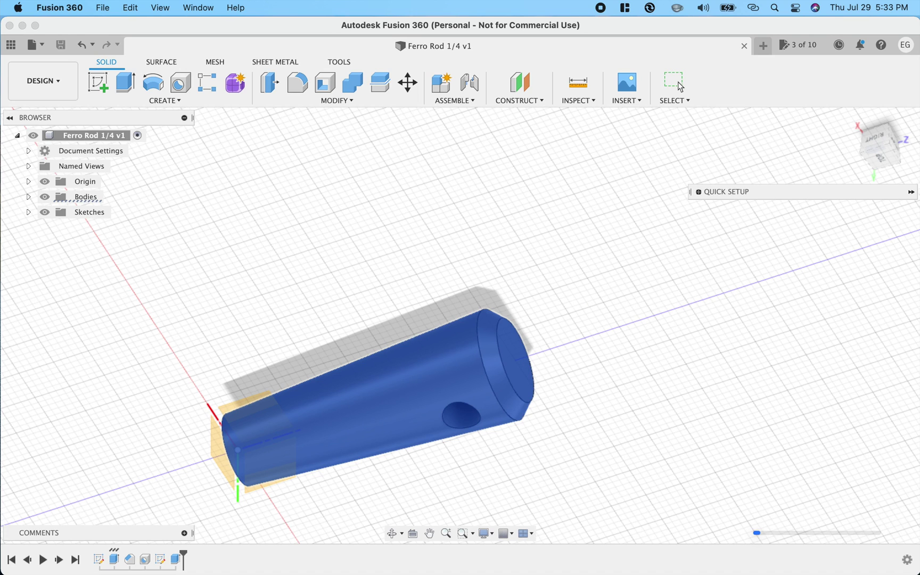
click(674, 83)
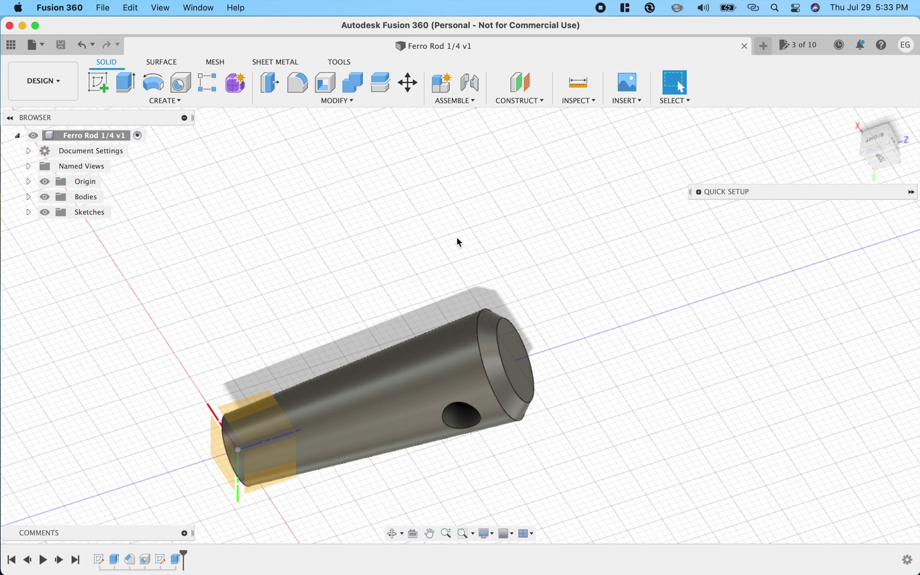
Step: Create a new empty design and show its origin planes
click(33, 45)
click(50, 61)
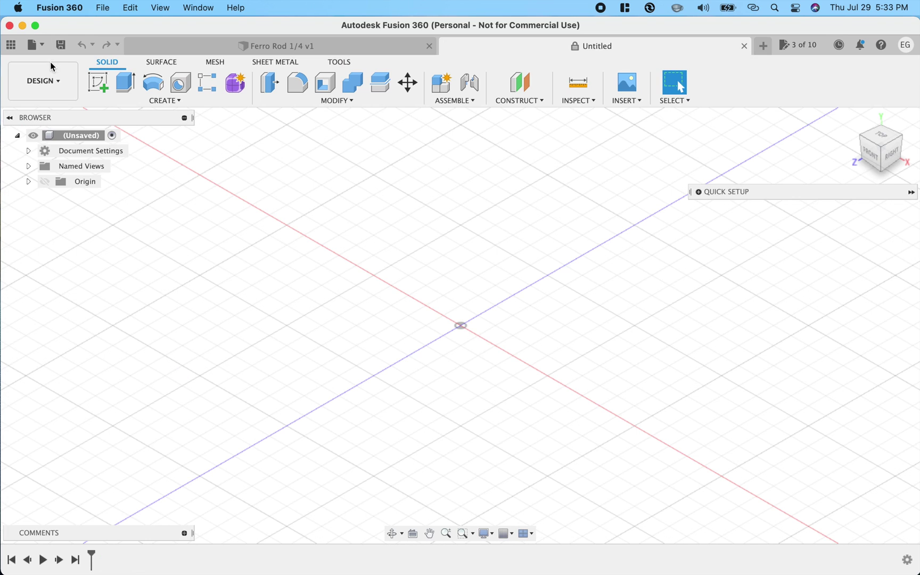
click(44, 182)
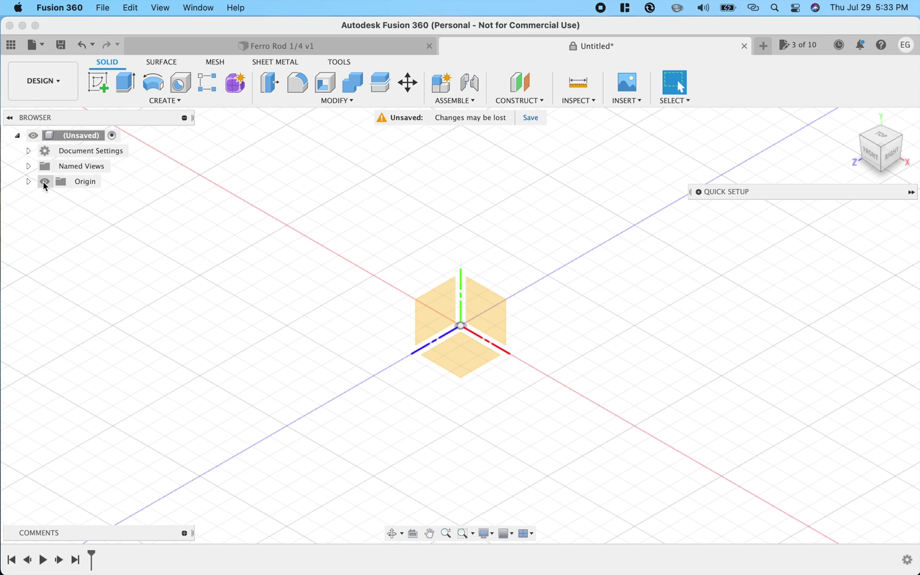
Step: Start a sketch on the vertical front plane and draw a 12 mm centre-diameter circle centred on the origin
right_click(486, 310)
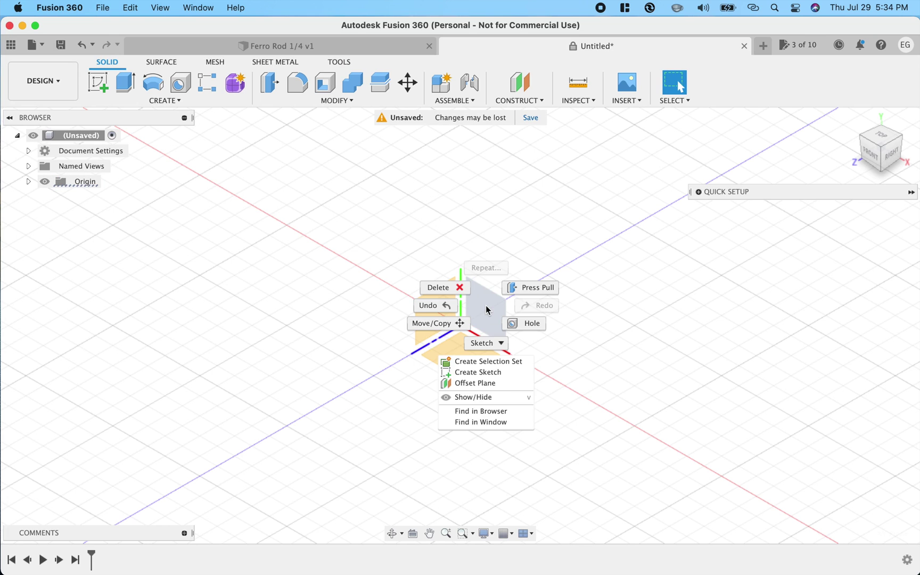
click(489, 372)
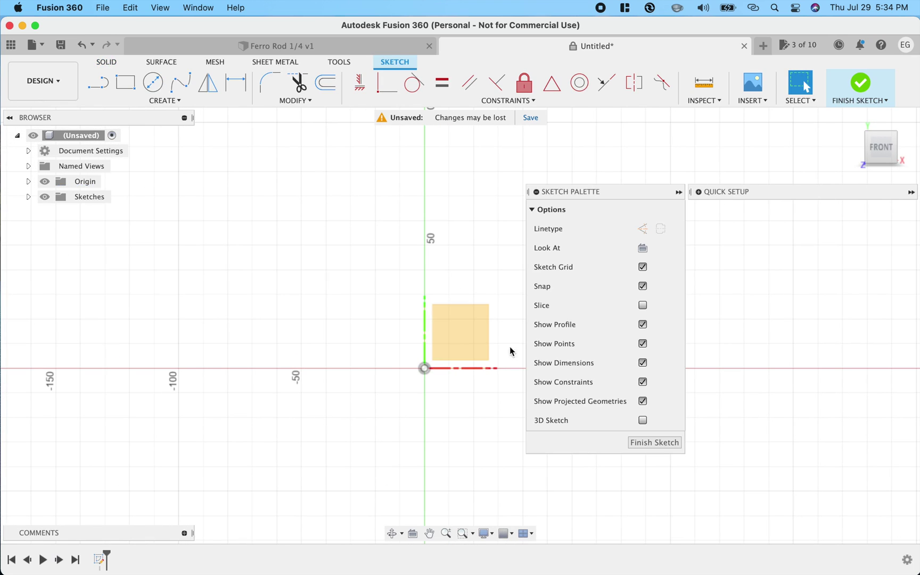
key(c)
click(425, 368)
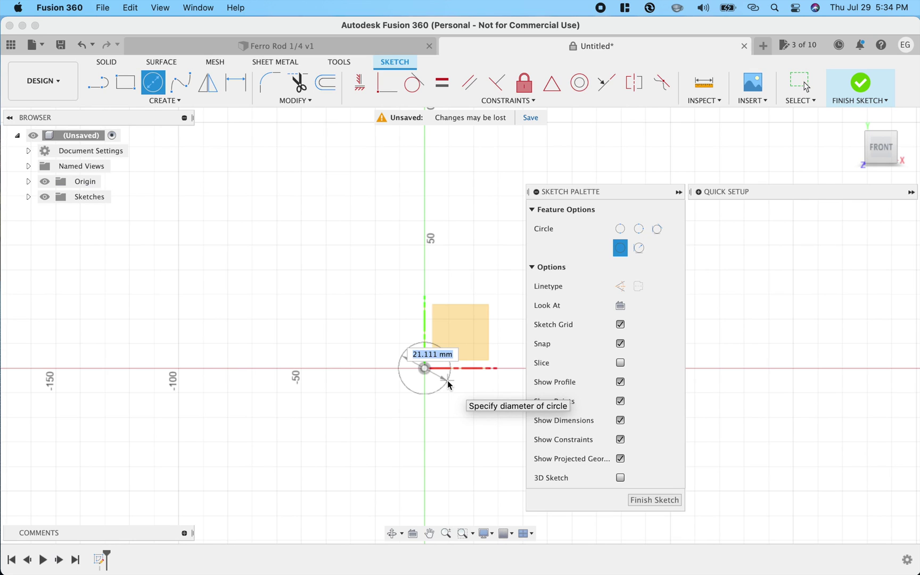
text(12)
key(Return)
scroll(447, 384, up, 3)
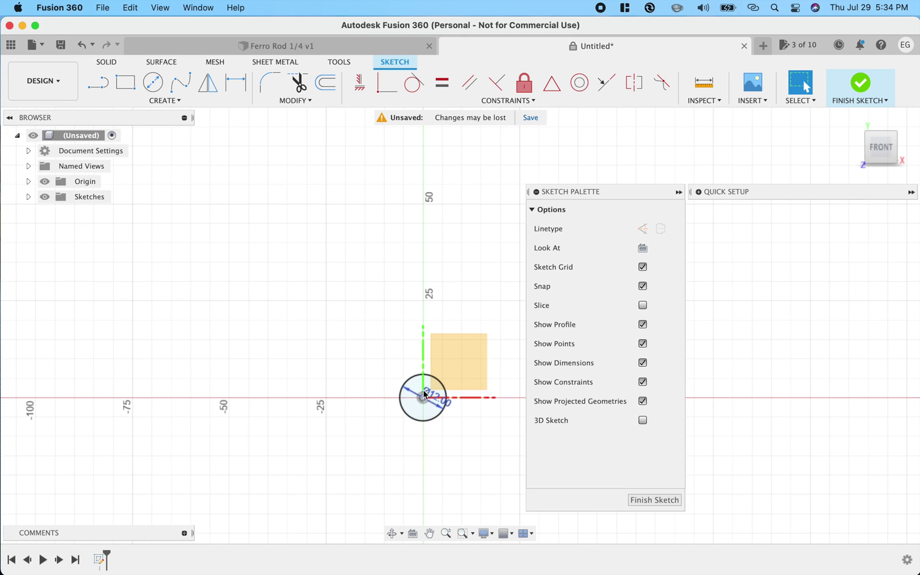
Step: Extrude the 12 mm circle profile by 30 mm as a new body
key(e)
click(417, 389)
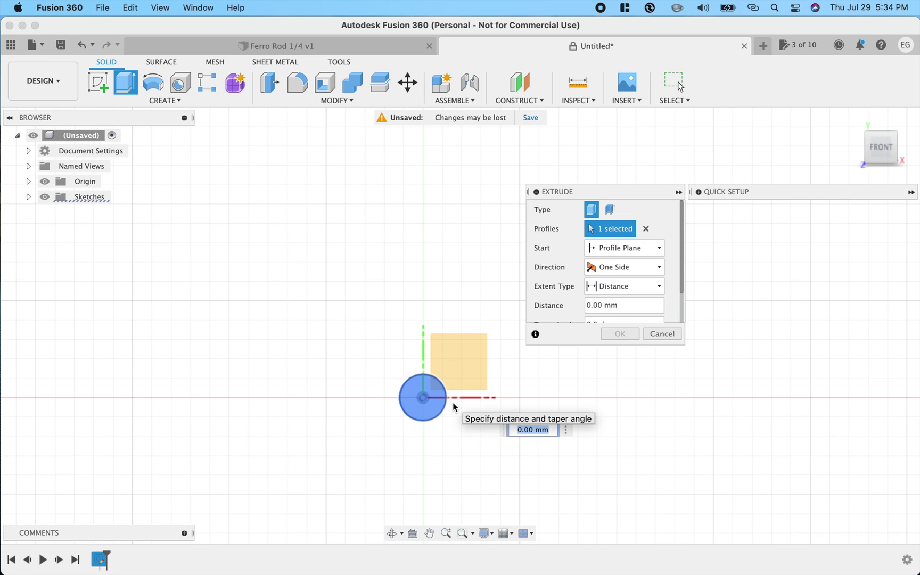
text(10)
key(Return)
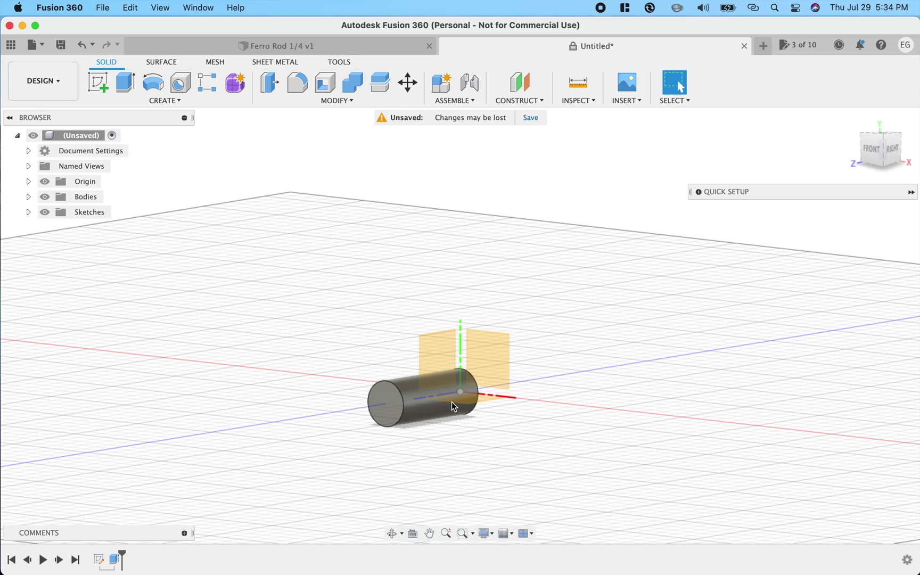
Step: Edit the cylinder's extrusion to give it a taper angle of 6 degrees
click(439, 379)
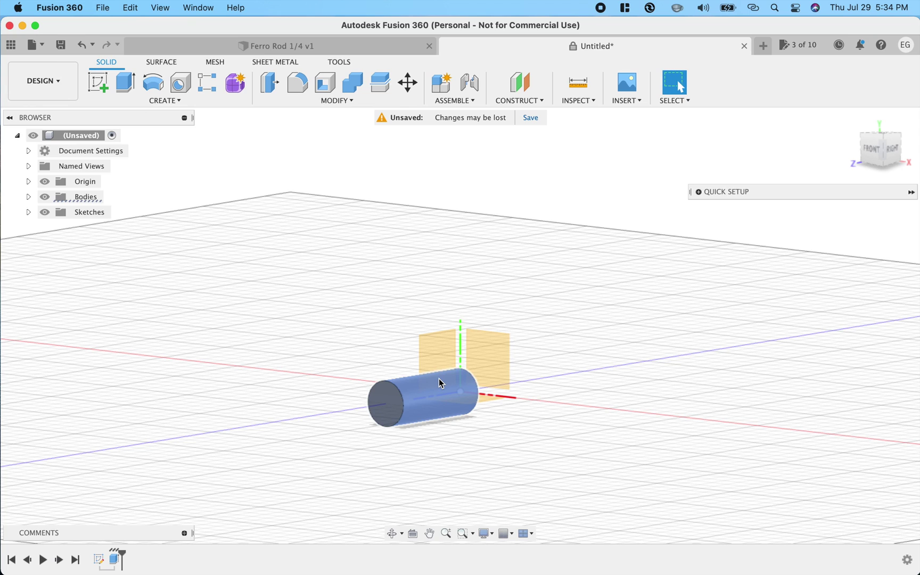
right_click(439, 383)
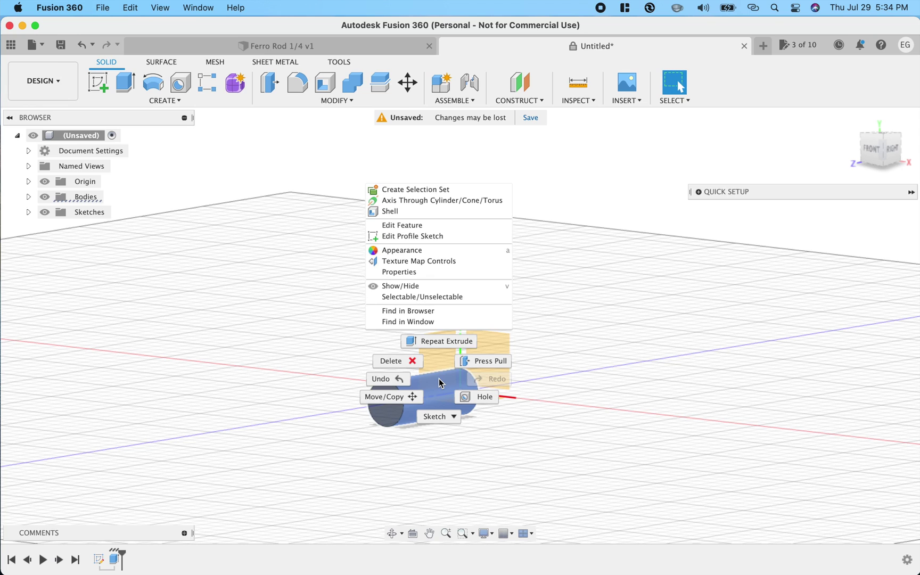
click(419, 232)
click(615, 324)
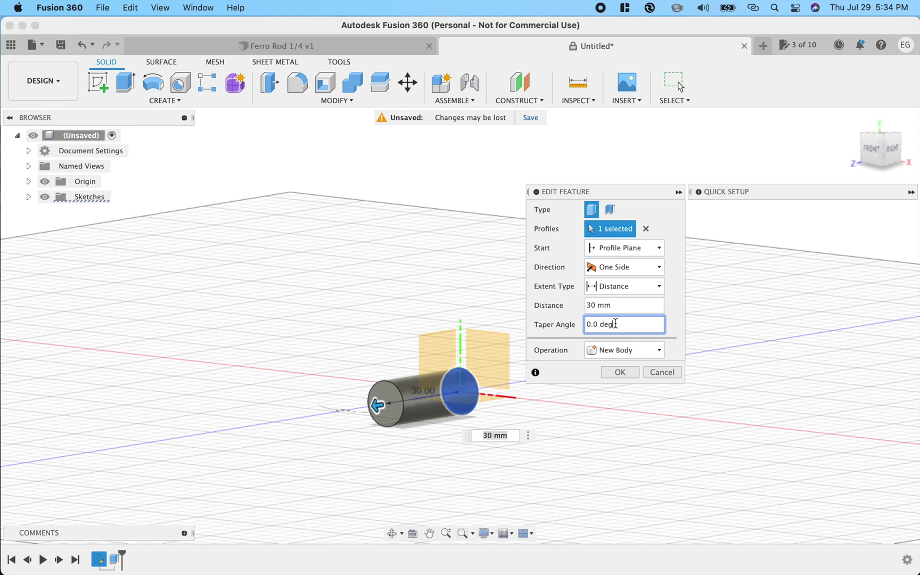
text(4)
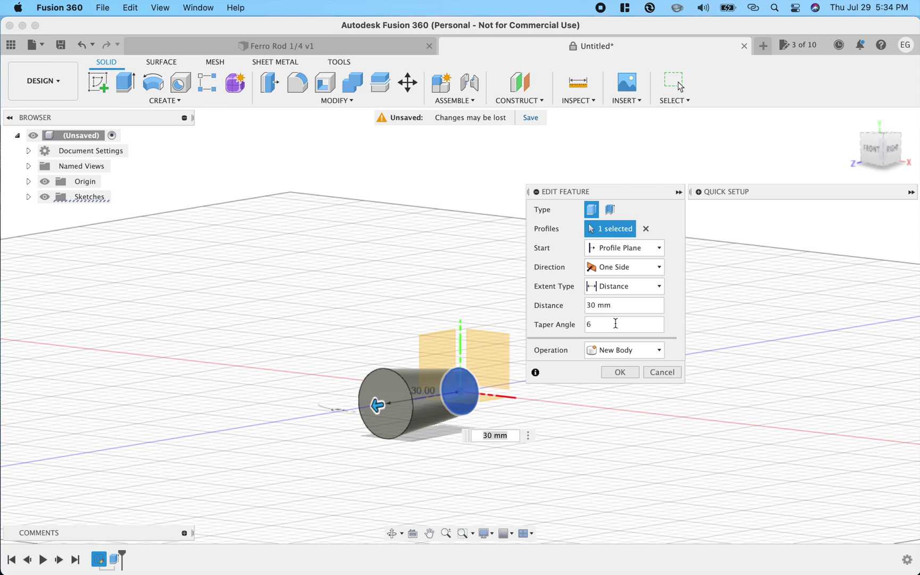
click(621, 373)
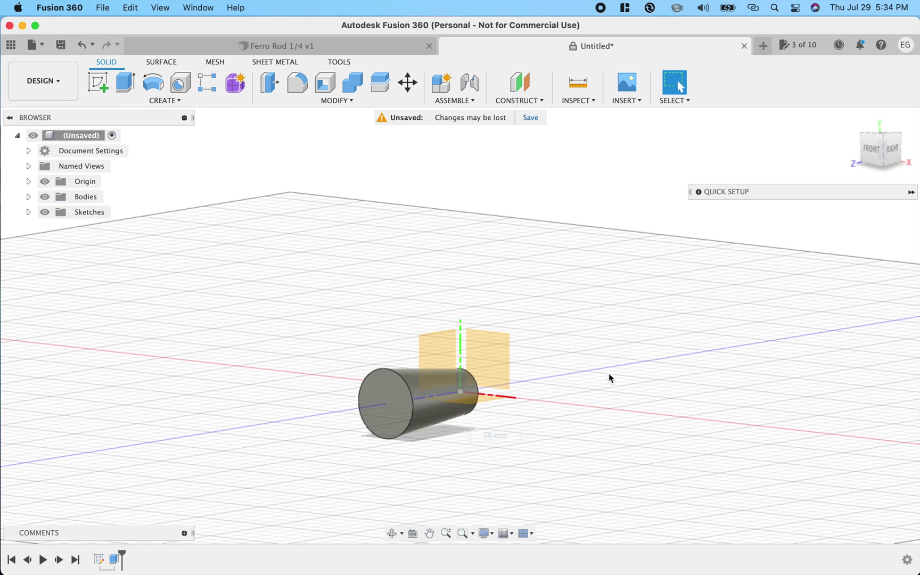
Step: Fillet the rim of the wide end face with a constant radius of 3 mm
click(386, 409)
right_click(387, 408)
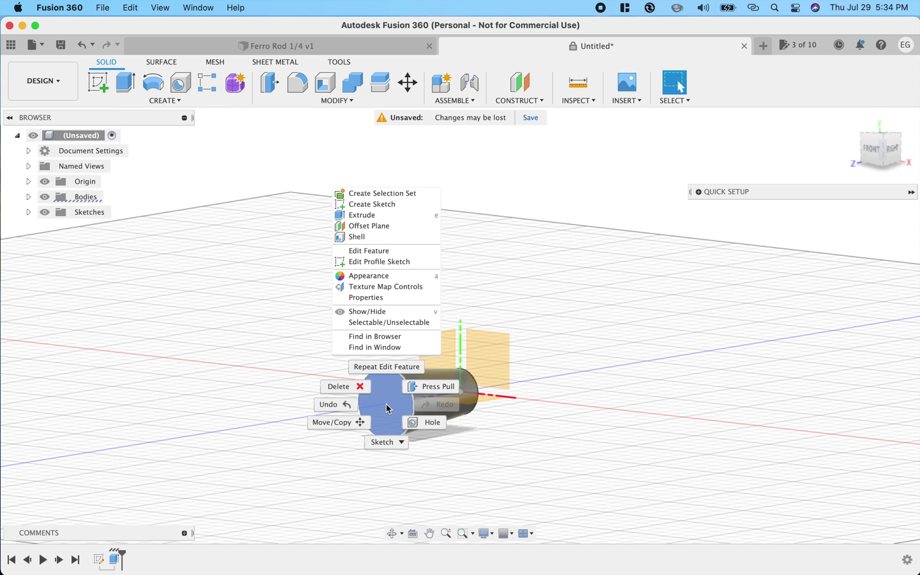
key(Escape)
key(s)
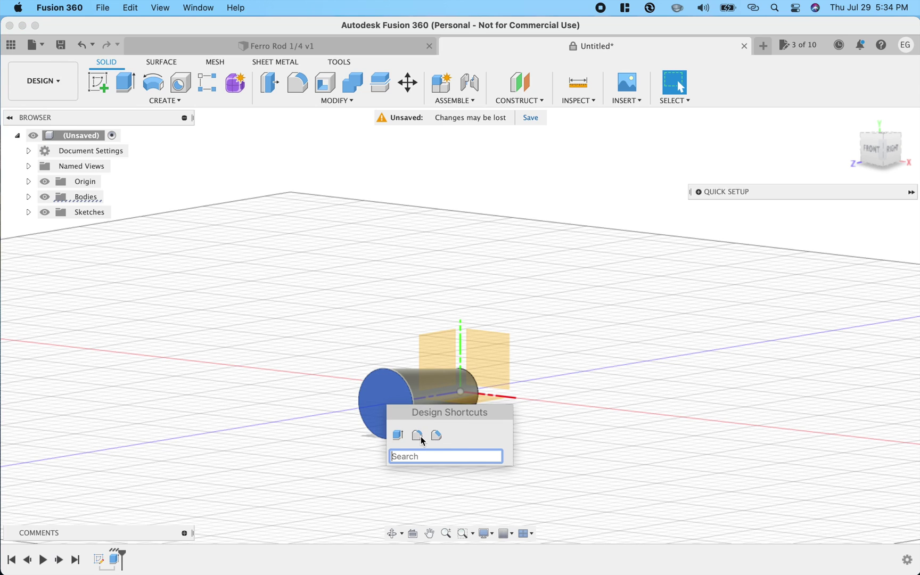
click(420, 436)
click(549, 231)
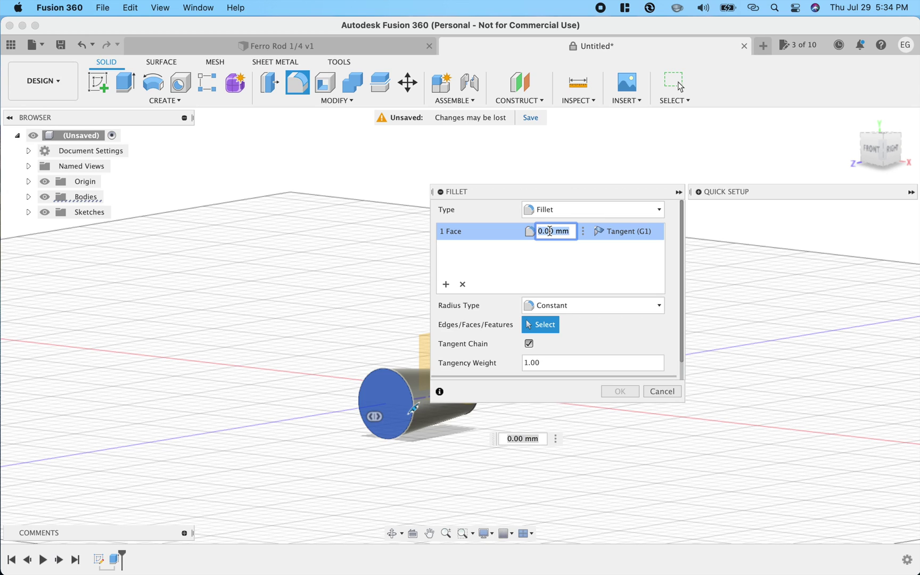
text(2)
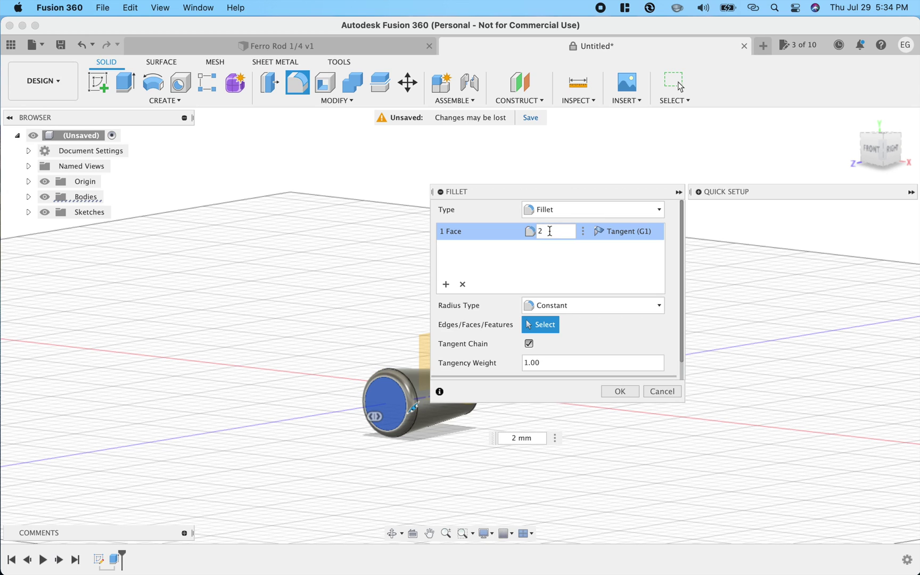
text(3)
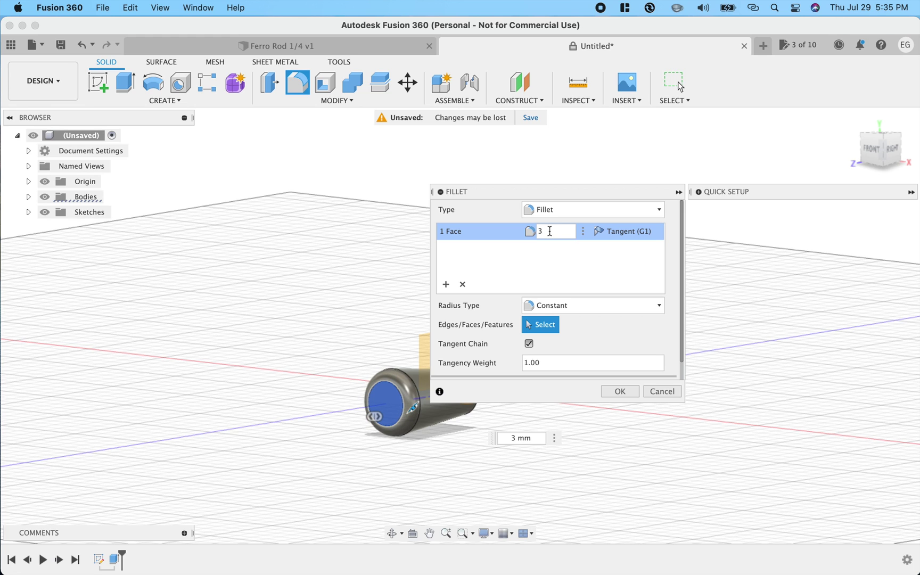
click(627, 391)
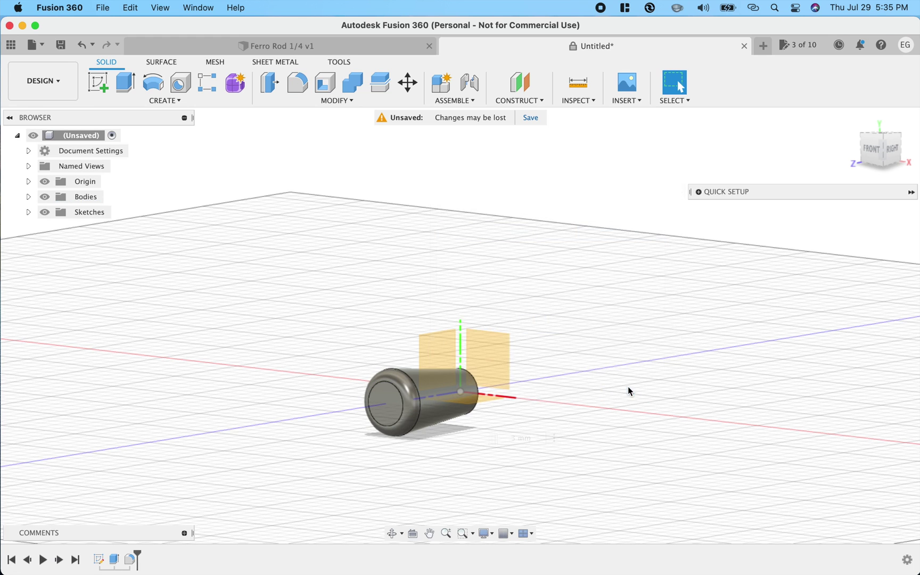
Step: Cut a simple 5 mm hole through the tapered side near the filleted wide end, with extents set to All
shift+scroll(553, 428, up, 10)
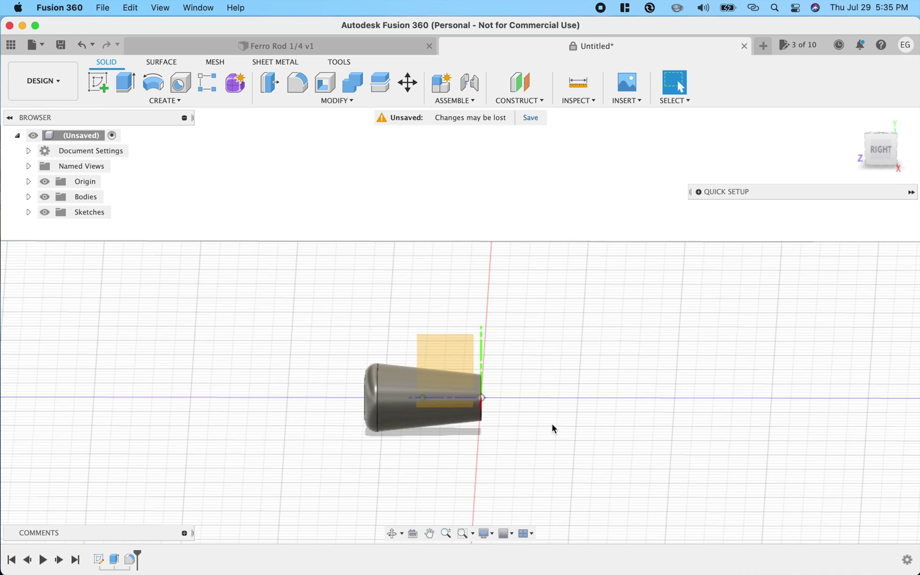
shift+scroll(553, 428, left, 10)
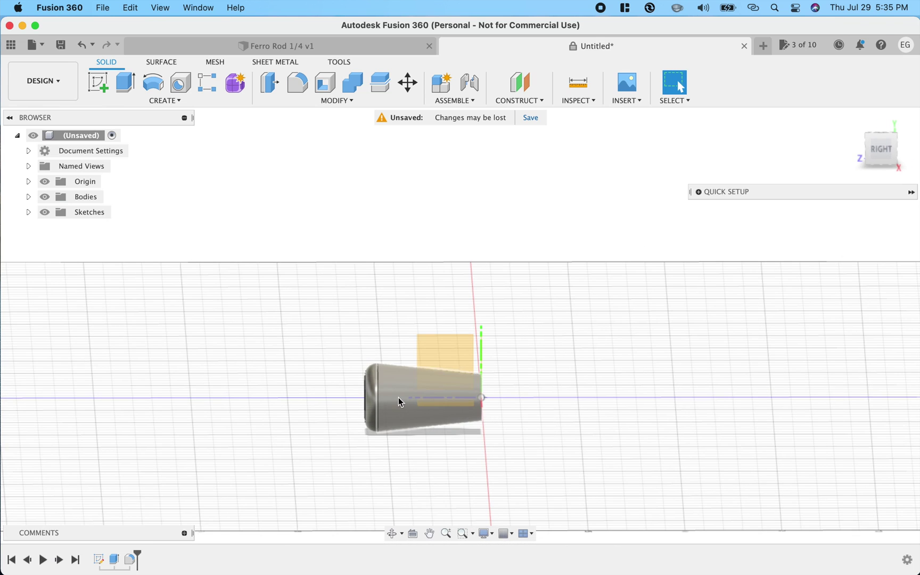
click(184, 86)
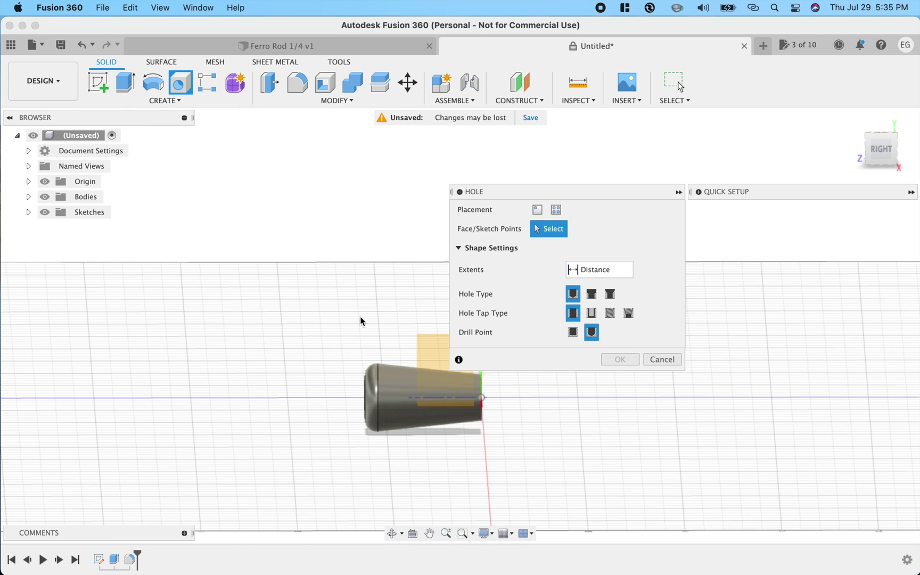
click(400, 399)
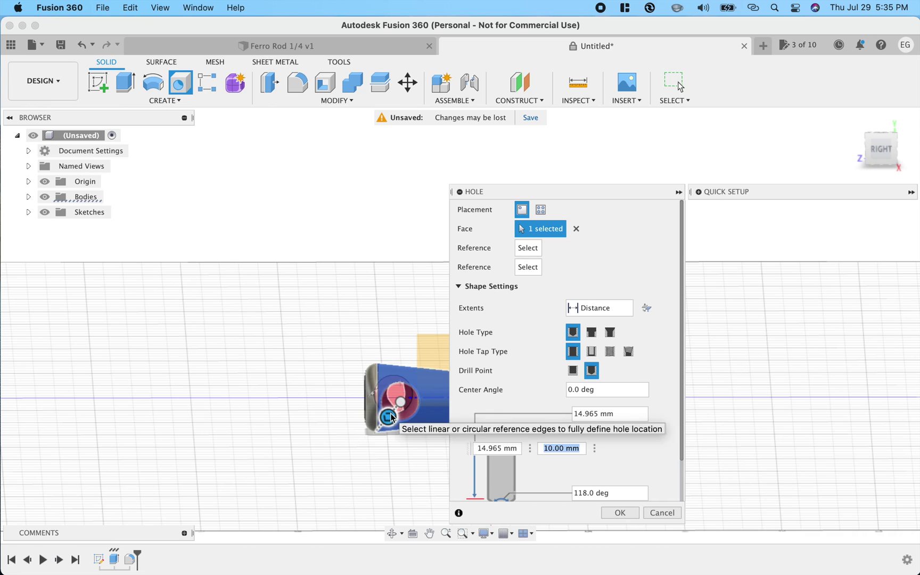
click(543, 446)
text(5)
key(Return)
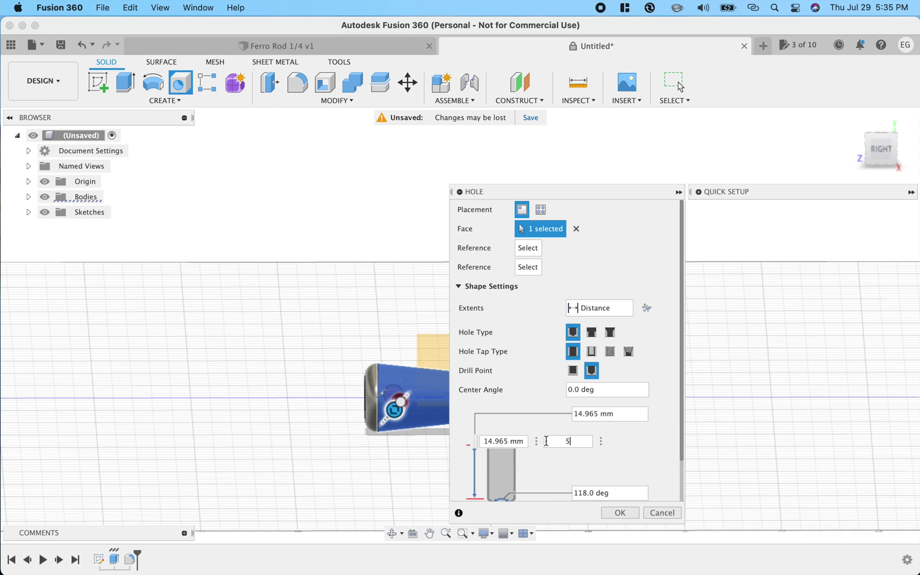
click(588, 307)
click(586, 352)
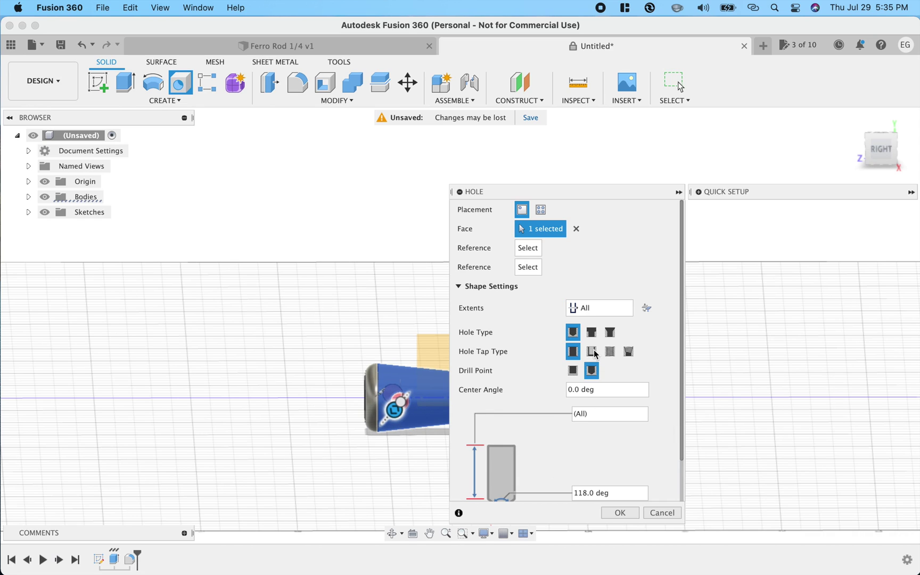
click(620, 512)
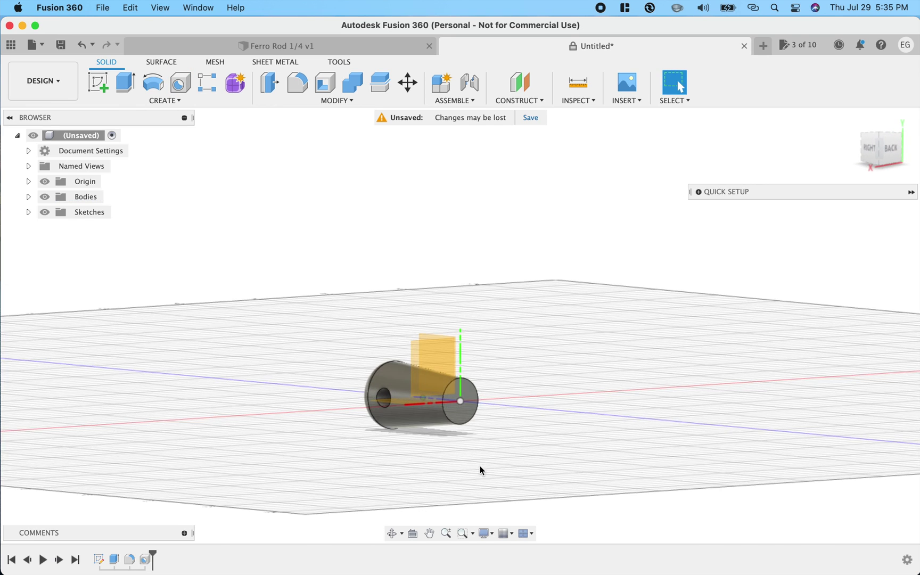
Step: Chamfer the narrow end face of the handle with an equal distance of 1 mm
click(465, 391)
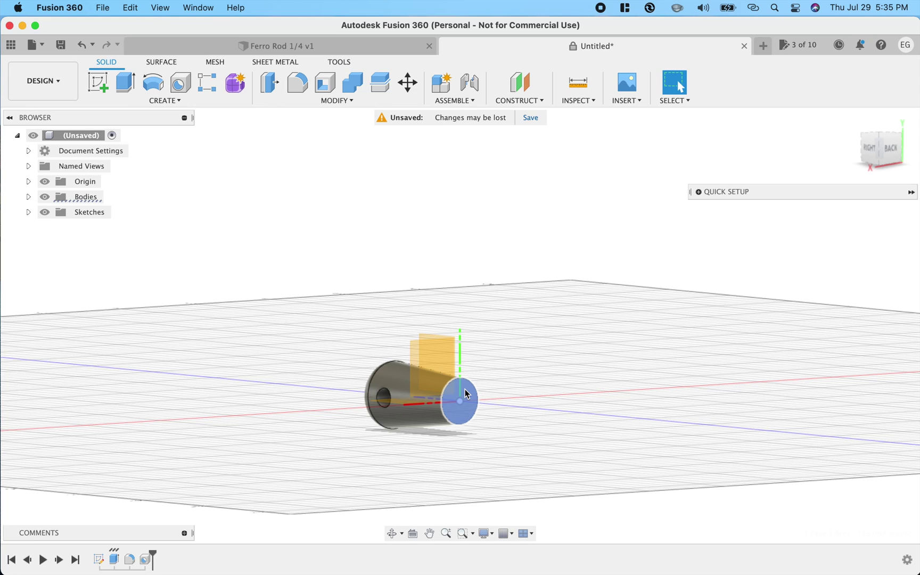
key(s)
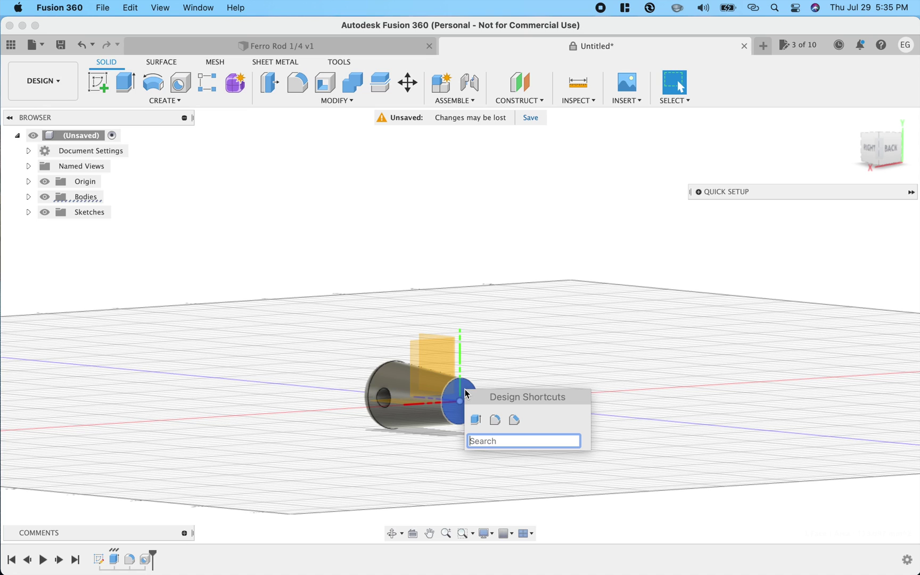
click(514, 420)
click(550, 208)
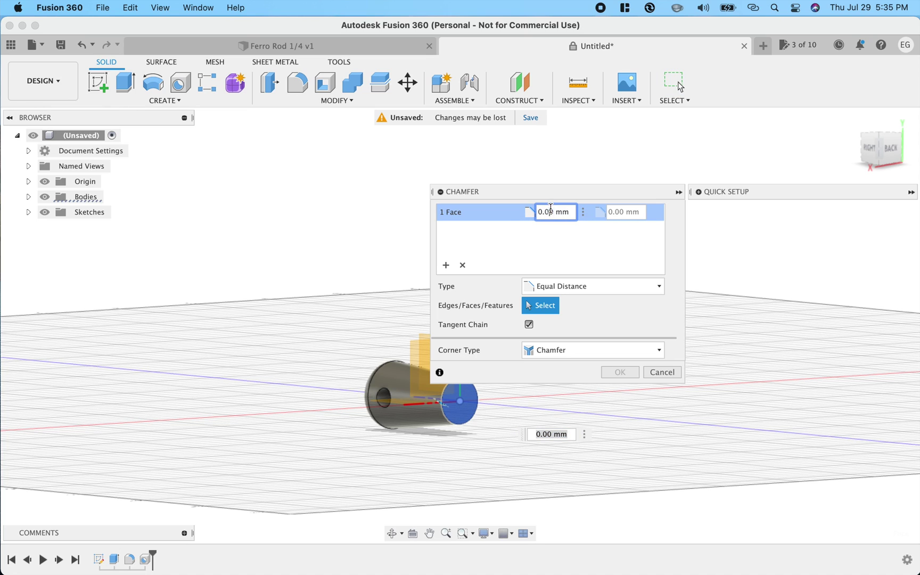
triple_click(550, 208)
text(1)
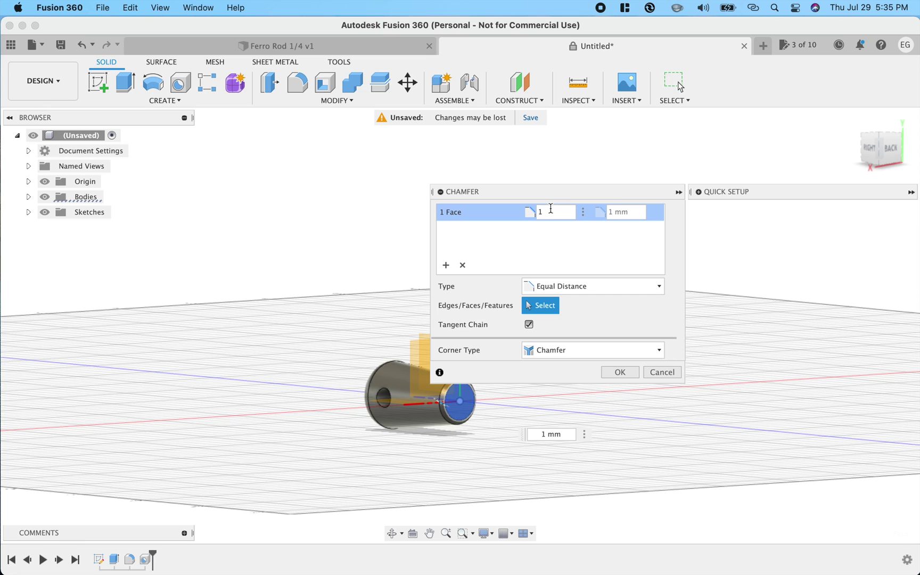
click(620, 372)
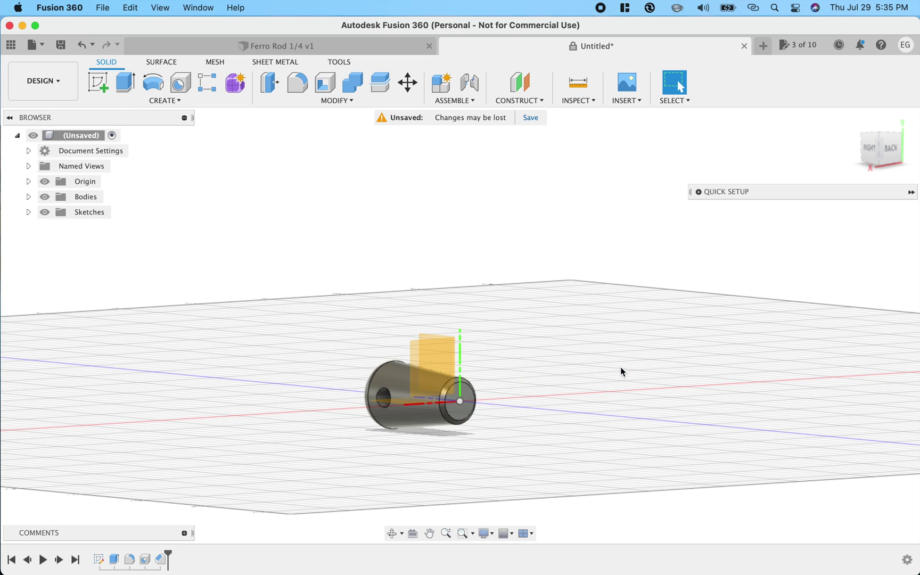
Step: Sketch an 8.05 mm diameter circle centred on the origin on the narrow end face and finish the sketch
right_click(463, 414)
click(453, 212)
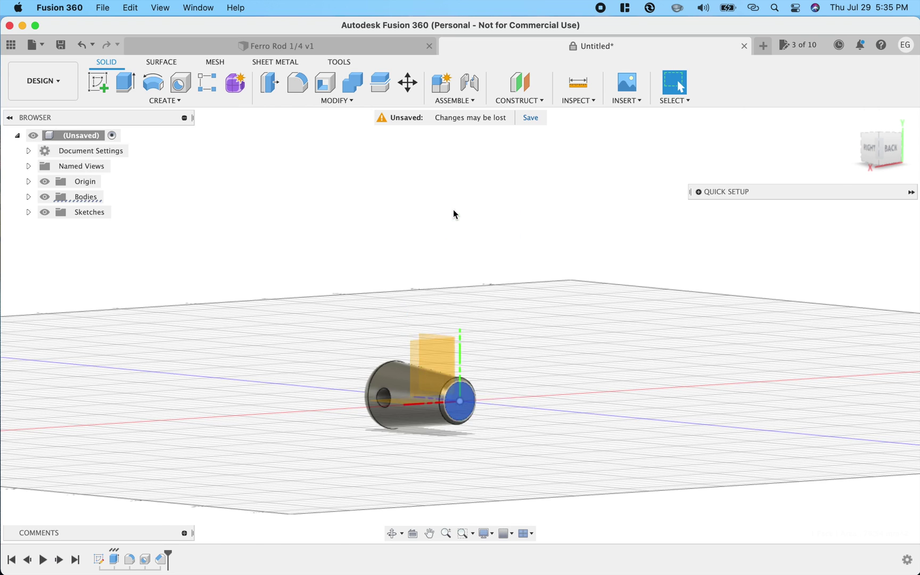
key(c)
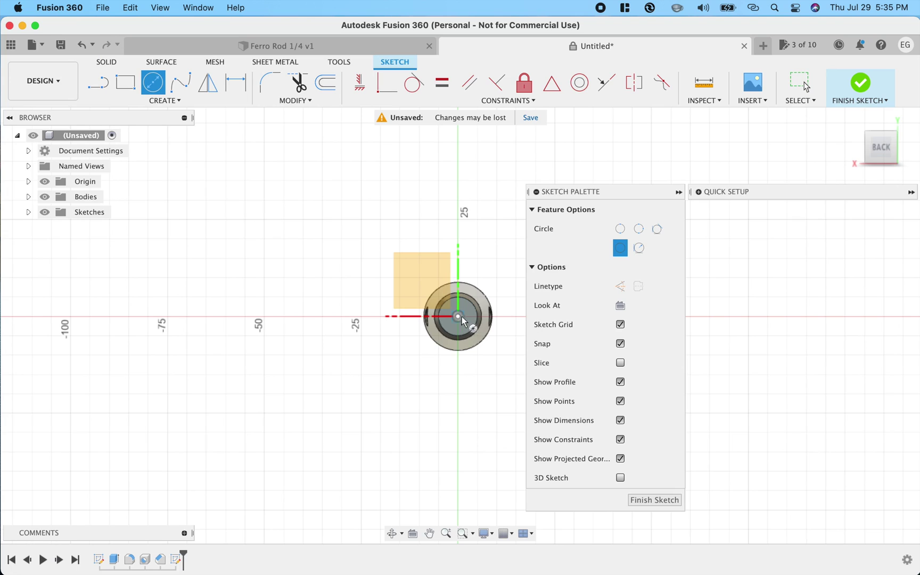
click(458, 317)
text(8)
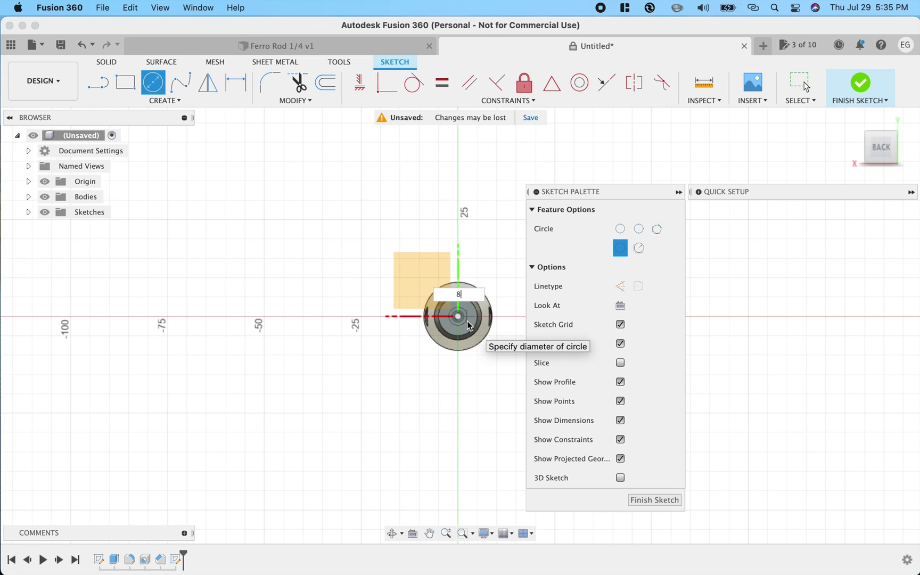
text(.05)
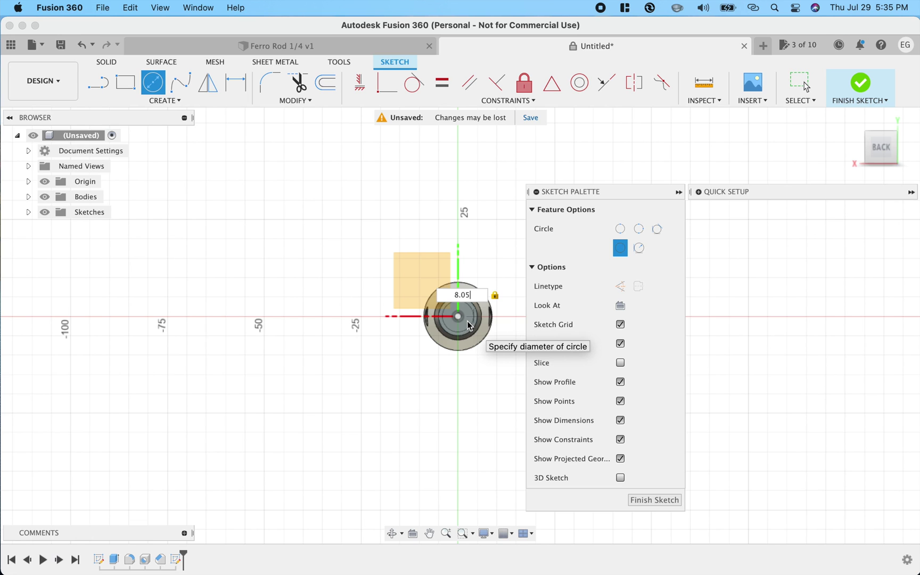
key(Return)
key(Escape)
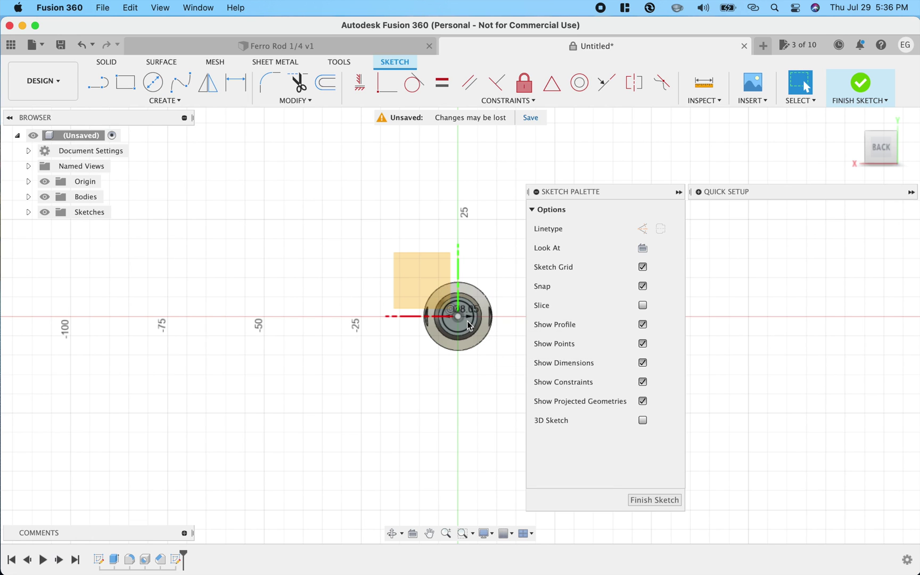
shift+scroll(467, 326, down, 5)
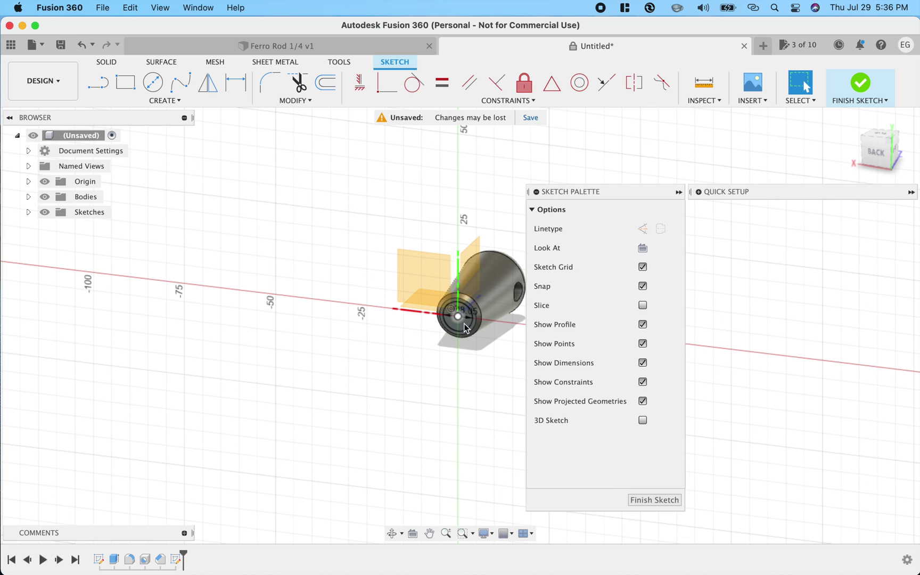
click(654, 499)
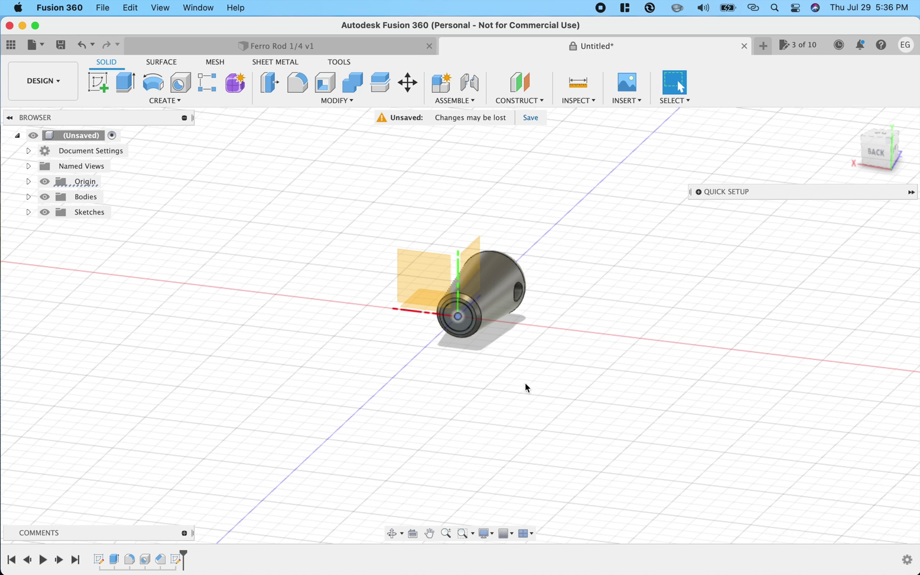
Step: Extrude the 8.05 mm circle profile by -10 mm to cut a rod socket into the narrow end
click(446, 322)
key(e)
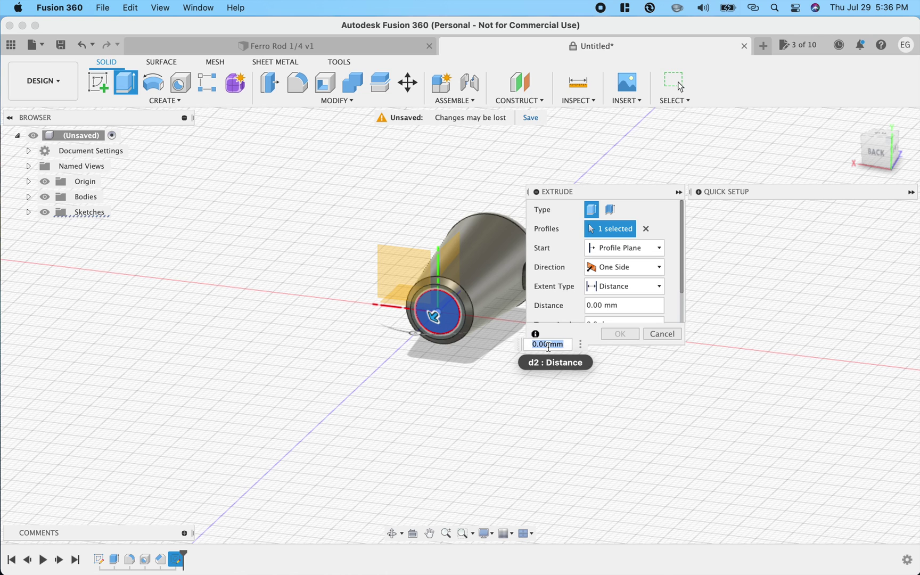
key(BackSpace)
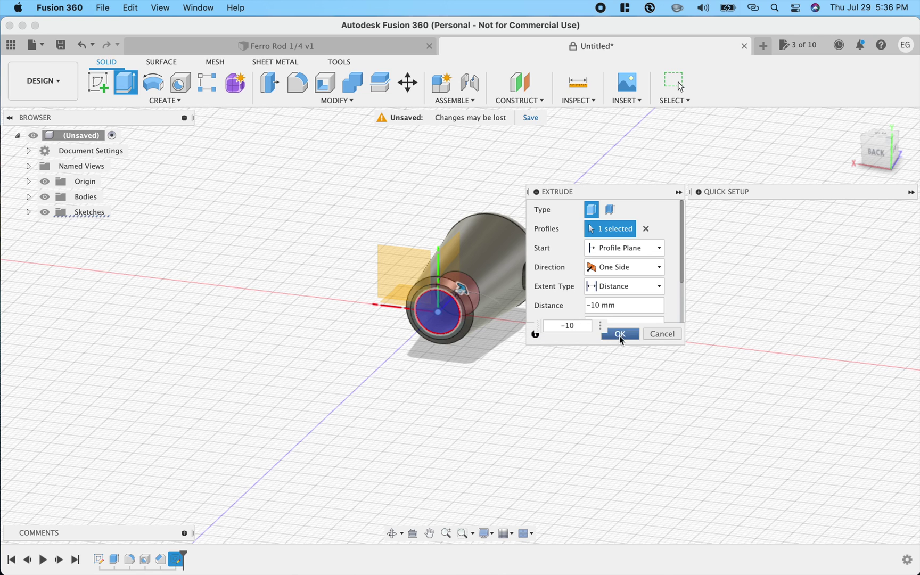
click(619, 334)
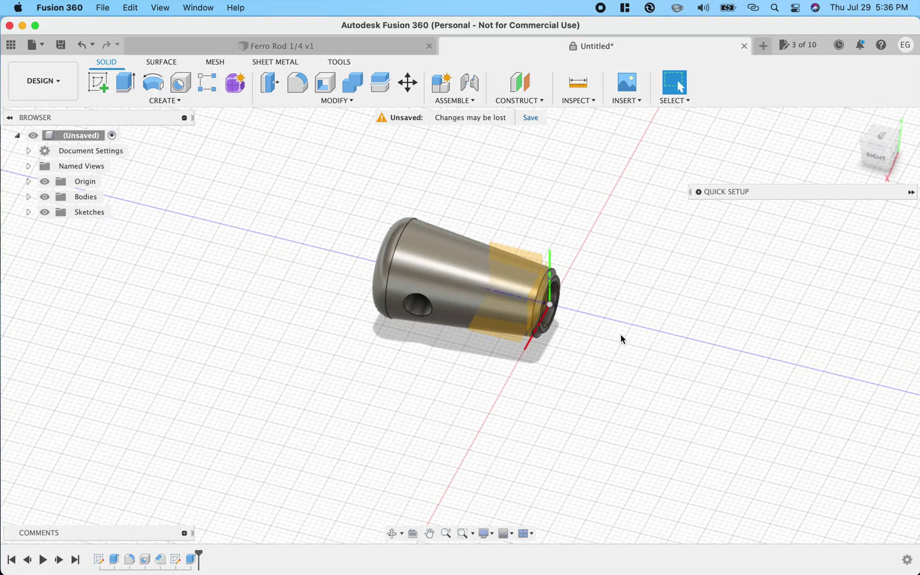
Step: Save the design as Ferro Rod 5/16 in the Outdoors folder of Demo Project
click(104, 7)
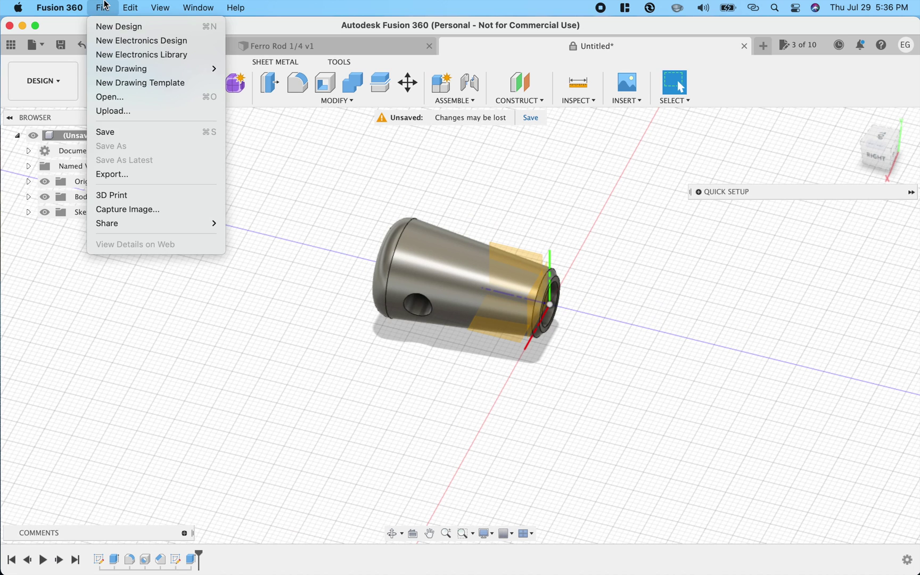
key(super+s)
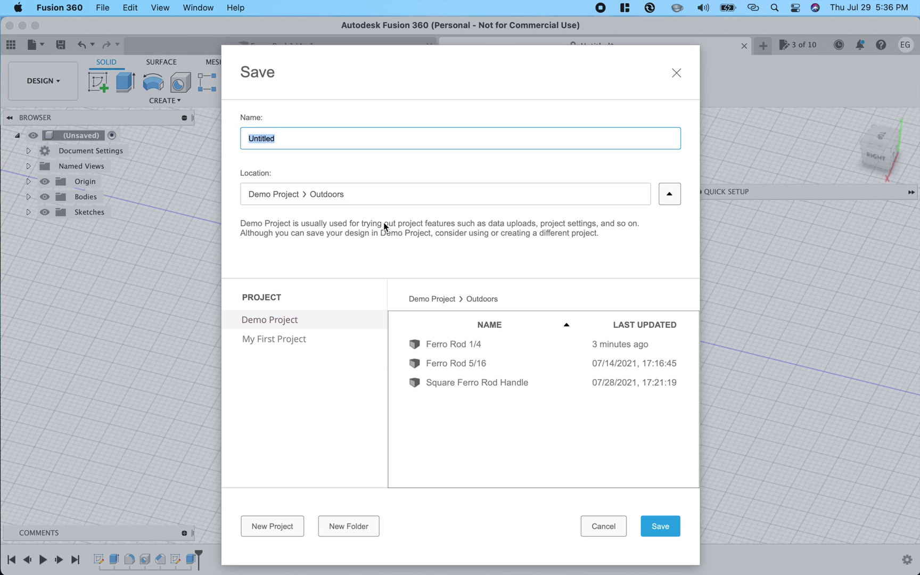
click(474, 364)
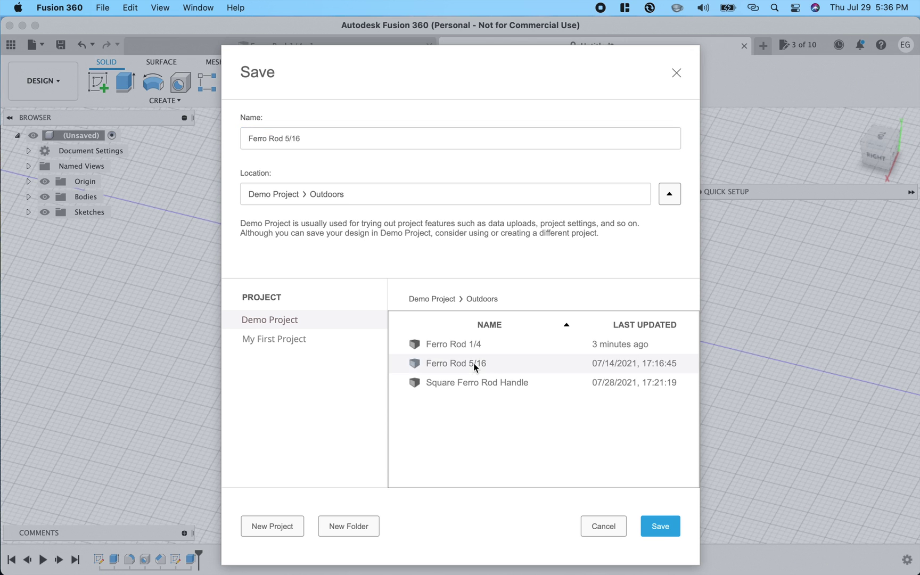
click(661, 532)
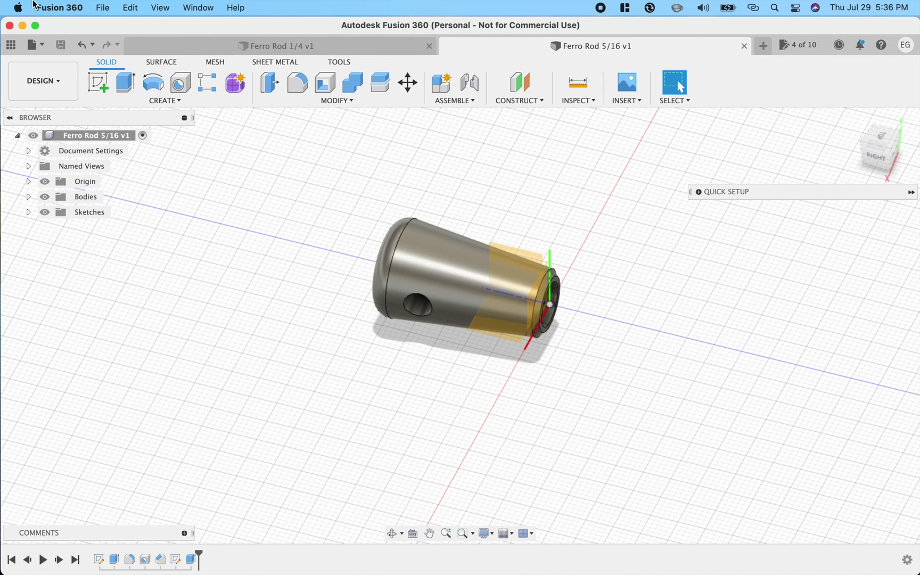
Step: Export the handle body for 3D printing as a binary STL named Ferro Rod 5/16 on the Desktop
click(103, 7)
click(140, 200)
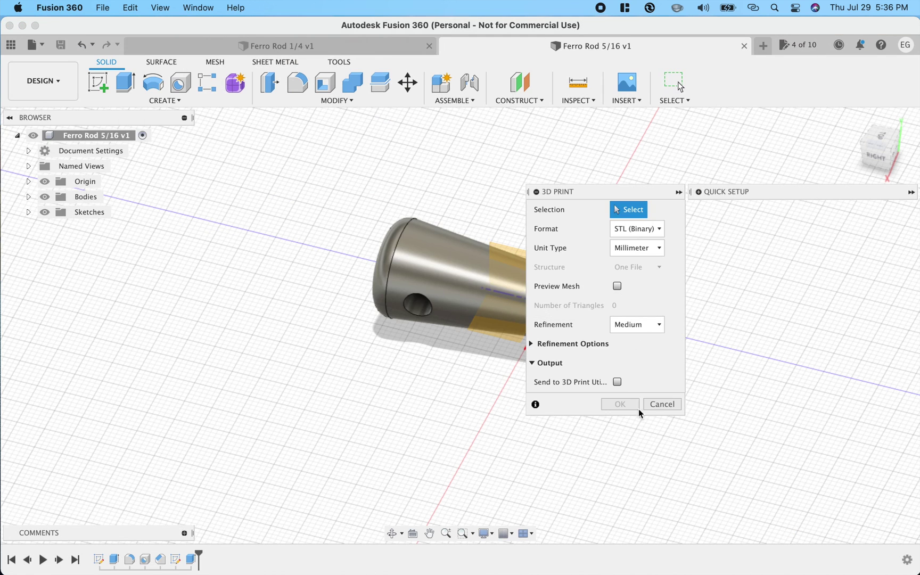
click(463, 299)
click(618, 404)
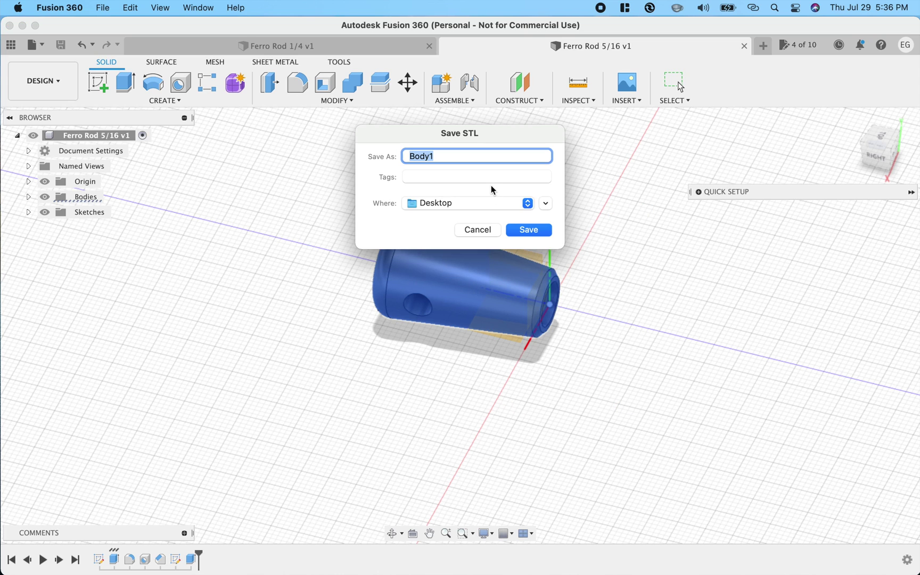
text(Ferro Rod 5/16)
key(Return)
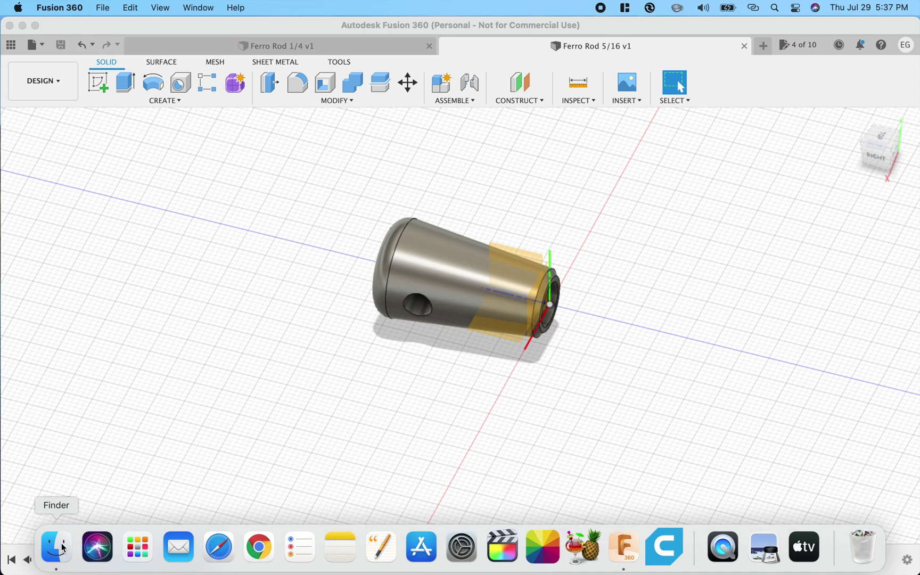
Step: Check the Desktop folder in Finder for the exported STL files and close the window
click(63, 550)
click(456, 141)
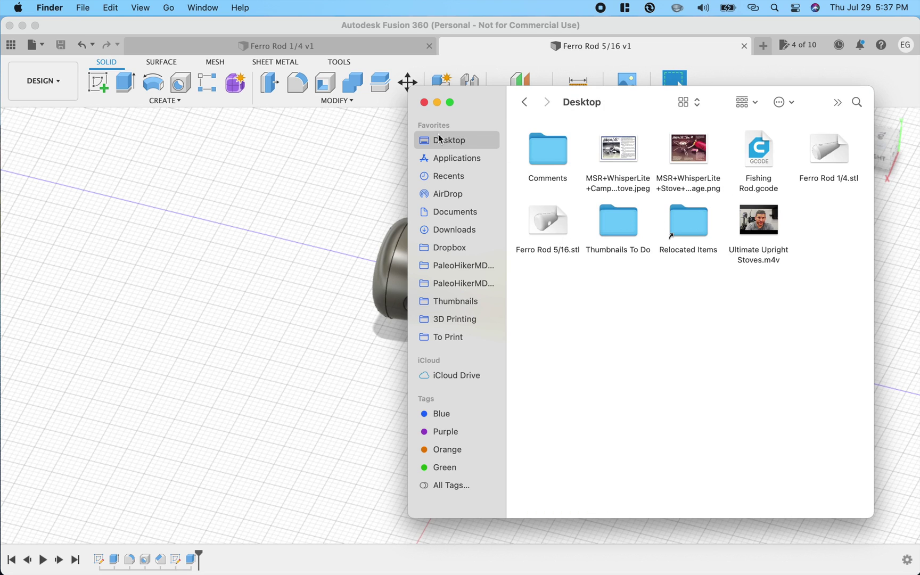
click(424, 102)
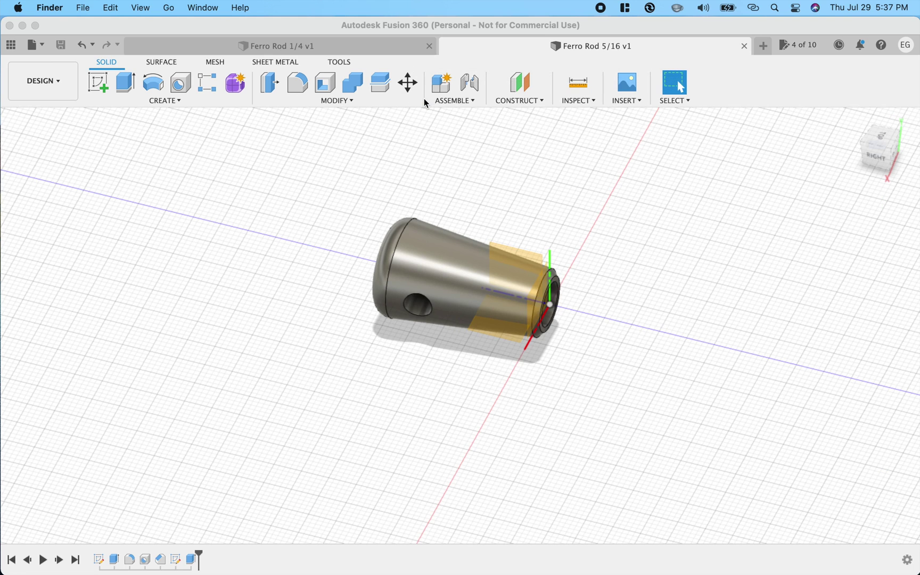
Step: Switch to Ultimaker Cura and load Ferro Rod 1/4.stl and Ferro Rod 5/16.stl from the Desktop together
mouse_move(664, 547)
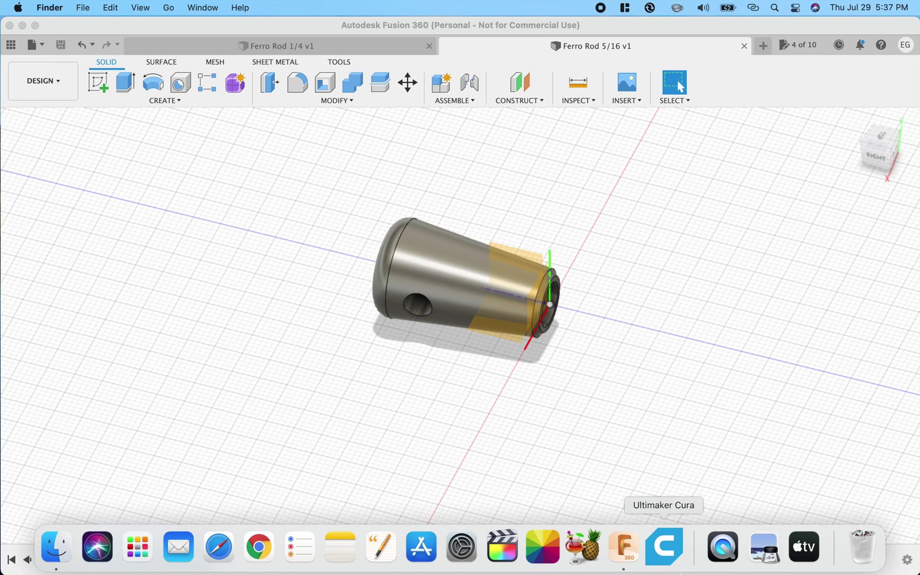
click(665, 556)
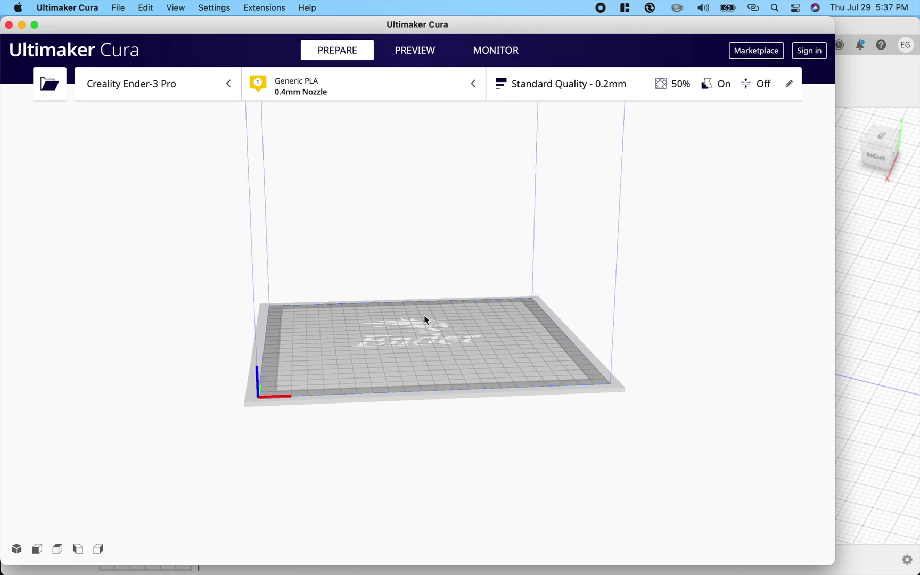
scroll(425, 319, up, 3)
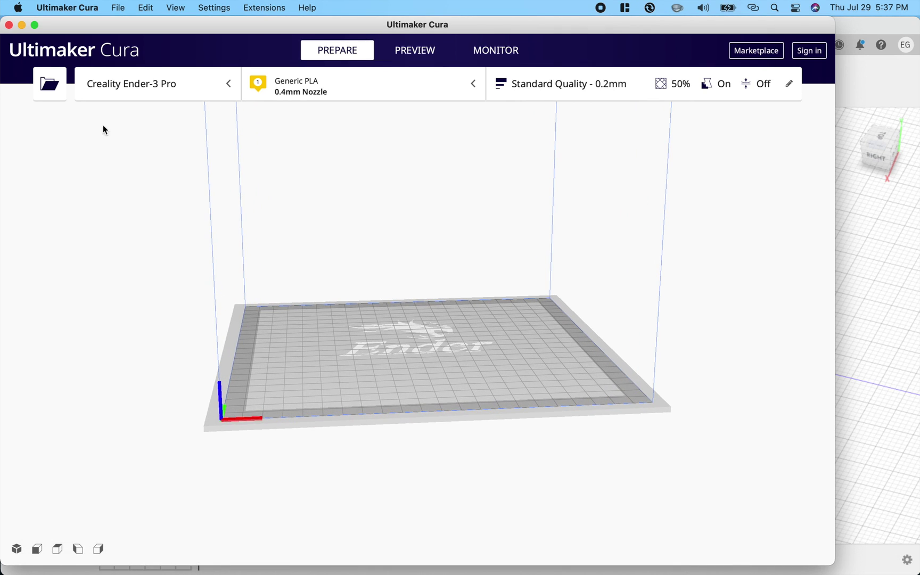
click(48, 85)
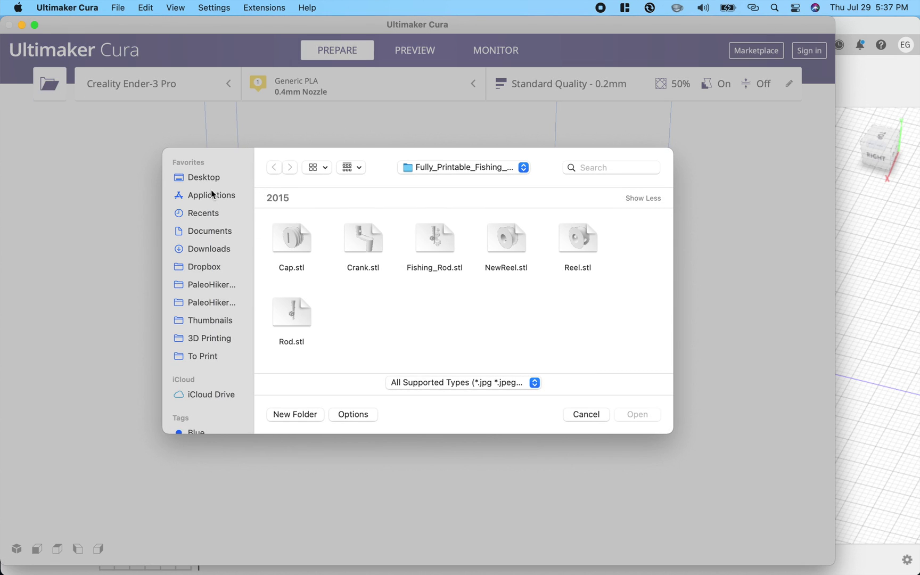
click(208, 178)
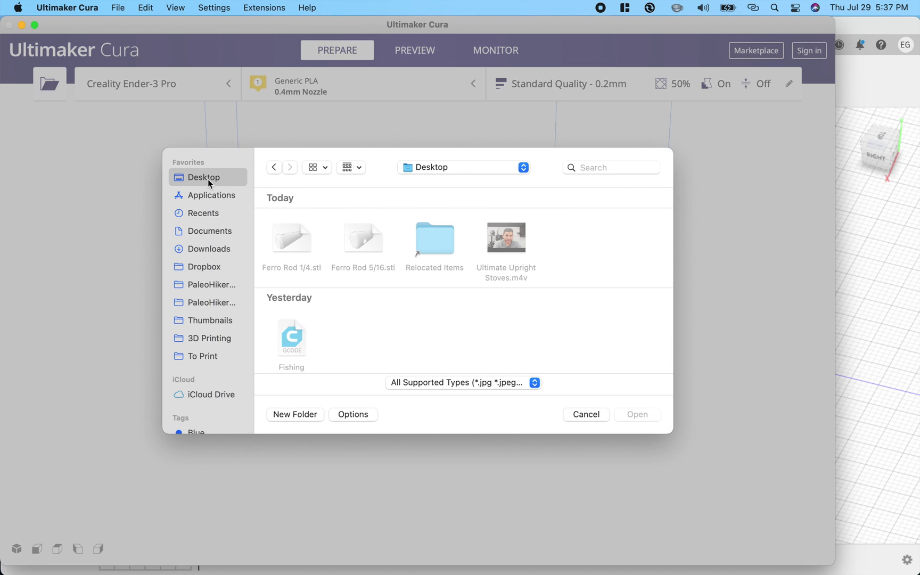
click(296, 237)
super+click(365, 242)
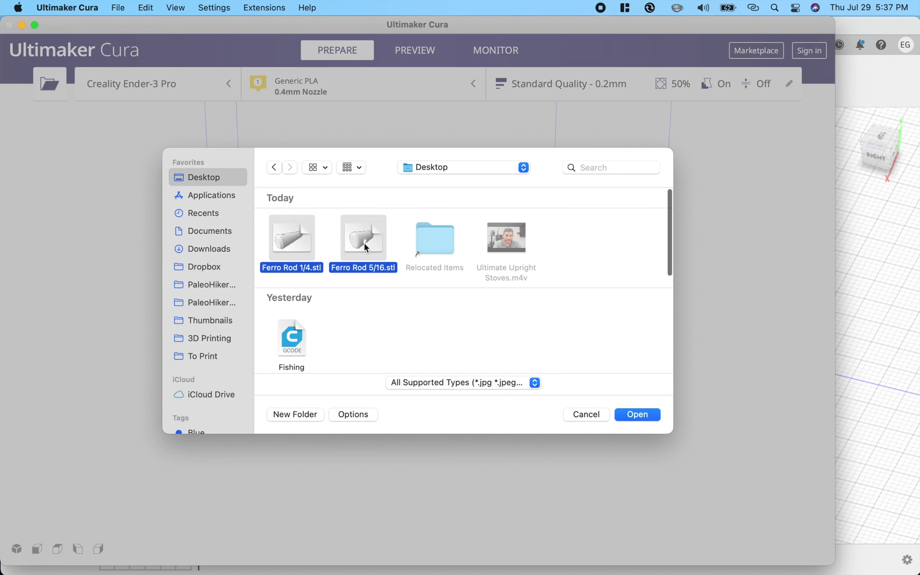
click(633, 415)
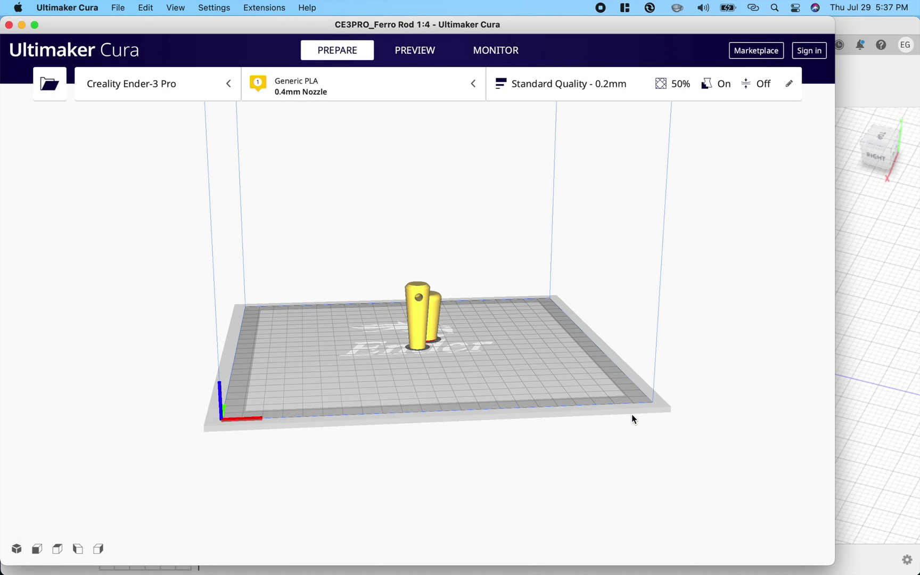
Step: Place the handles side by side, moving the taller one to about X -11.3 mm and the shorter one to about Y 0.1 mm
scroll(491, 364, up, 3)
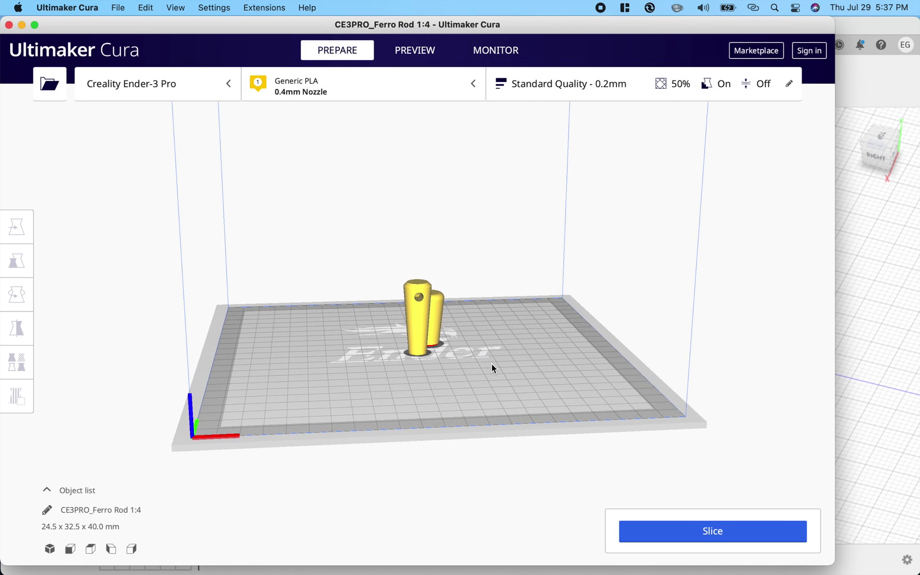
click(432, 326)
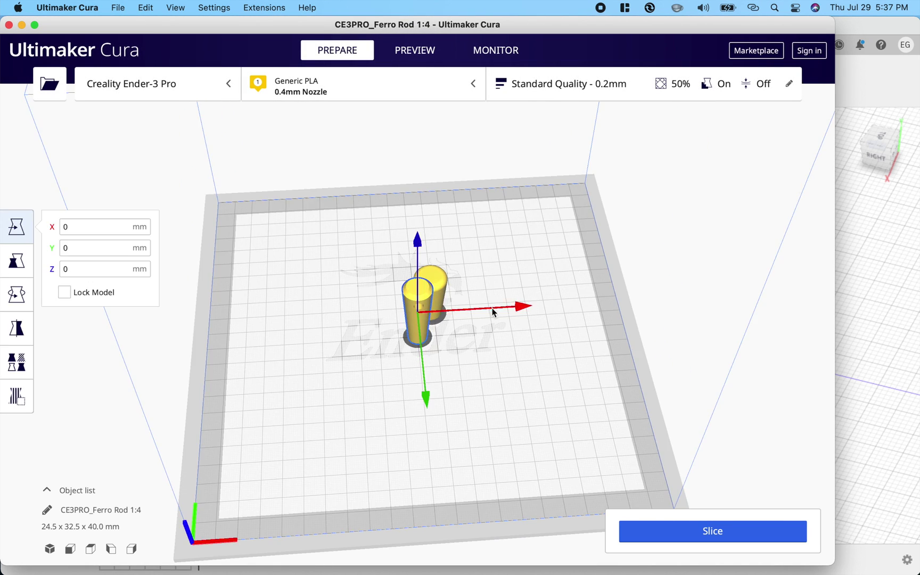
drag(523, 307, 499, 308)
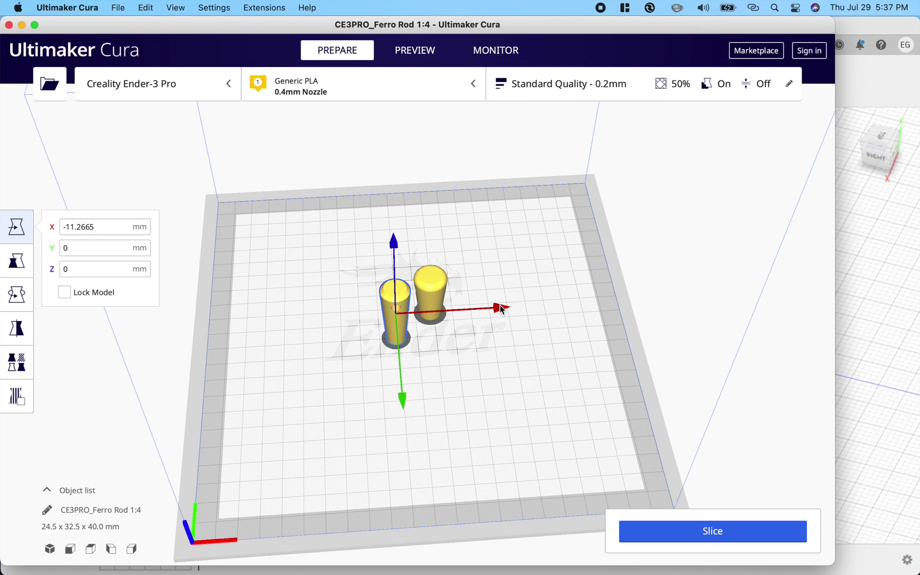
click(431, 285)
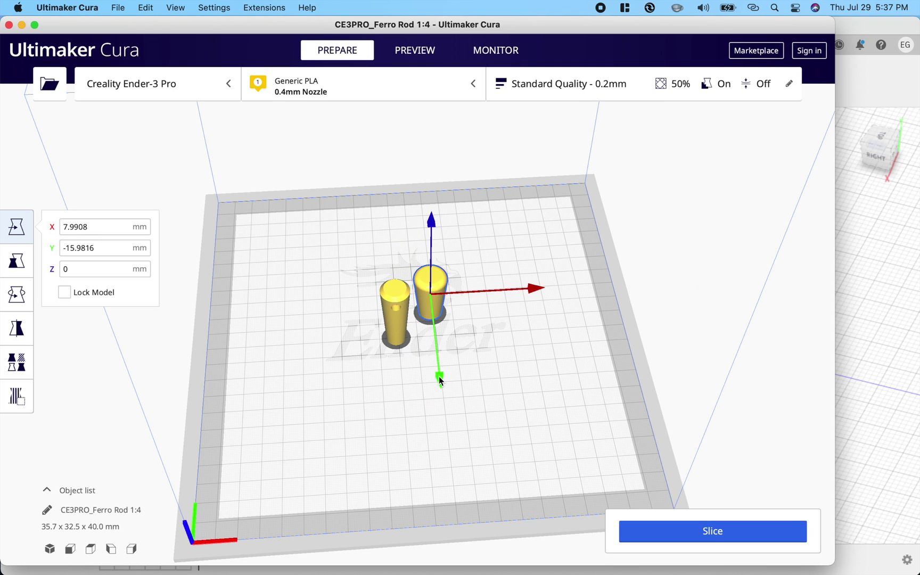
drag(441, 381, 442, 406)
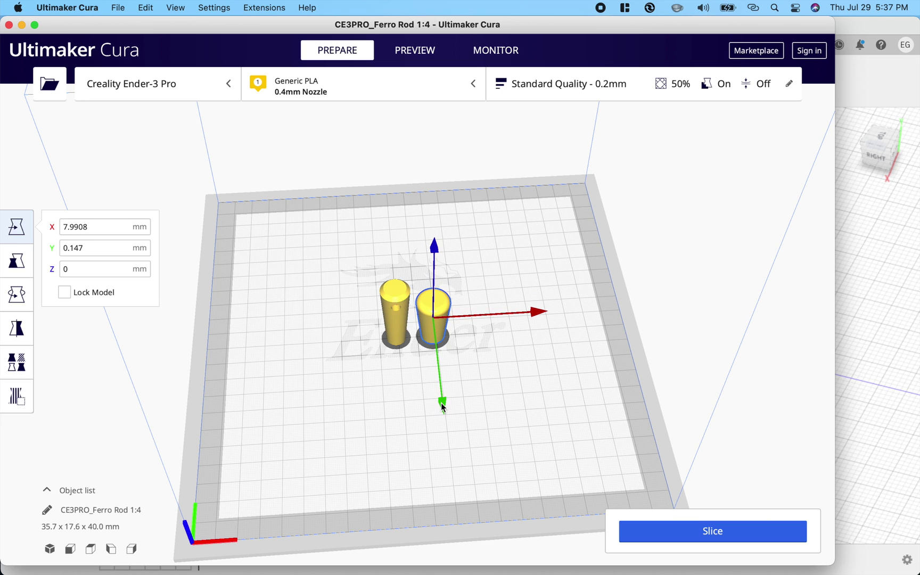
right_drag(442, 406, 452, 288)
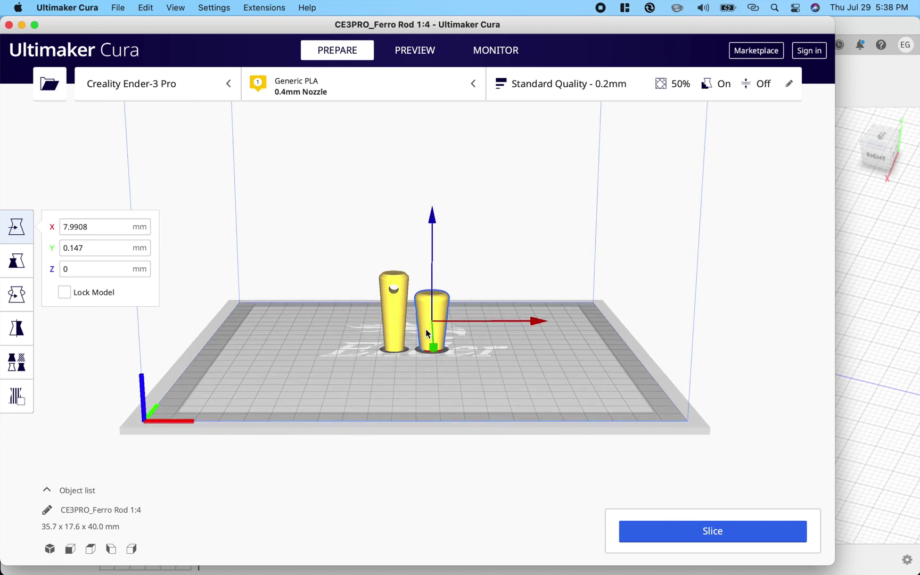
Step: Disable support and set infill to 20% in the print settings, and slice both handles
click(563, 88)
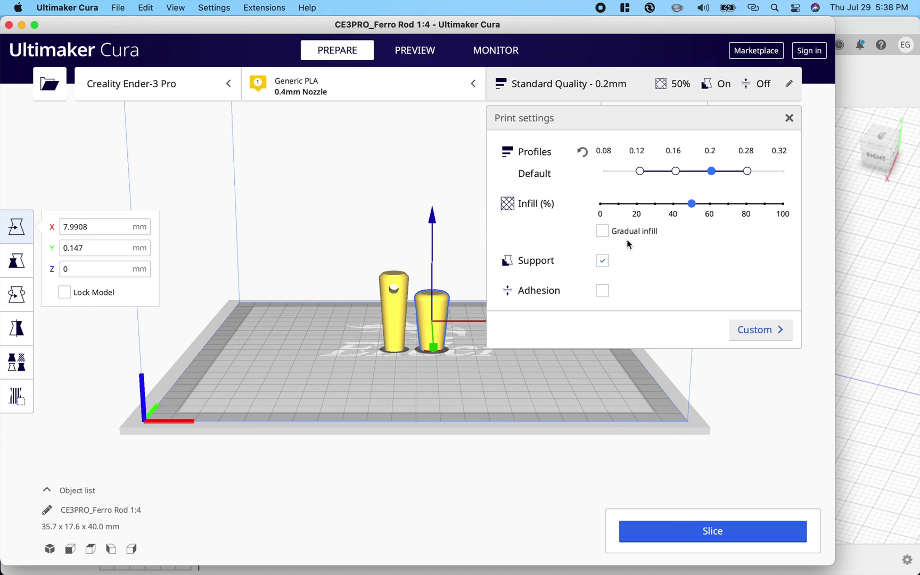
click(602, 260)
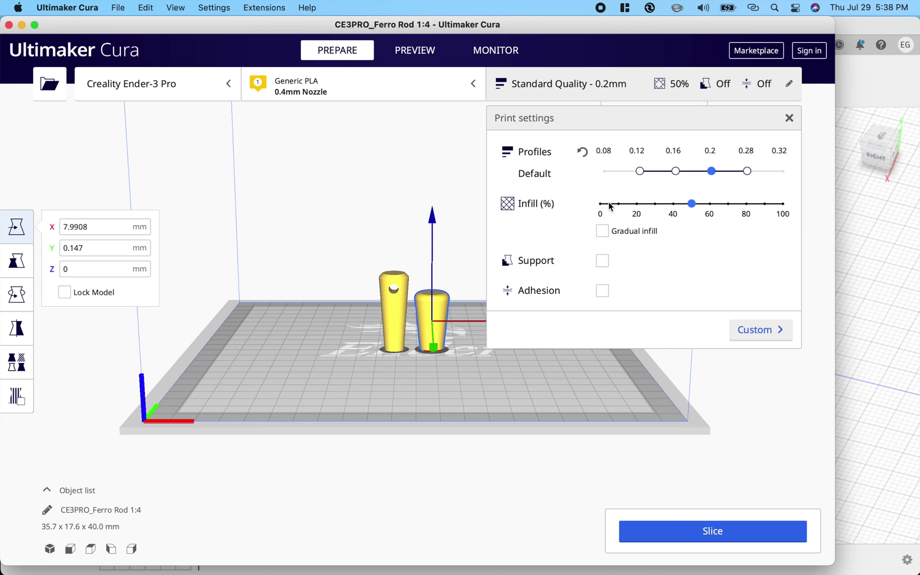
click(637, 207)
click(554, 86)
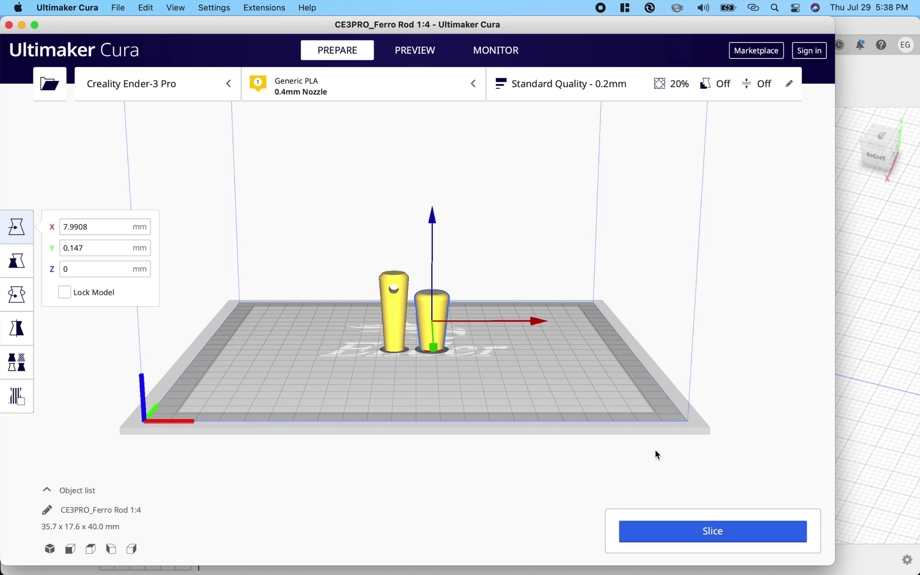
click(697, 533)
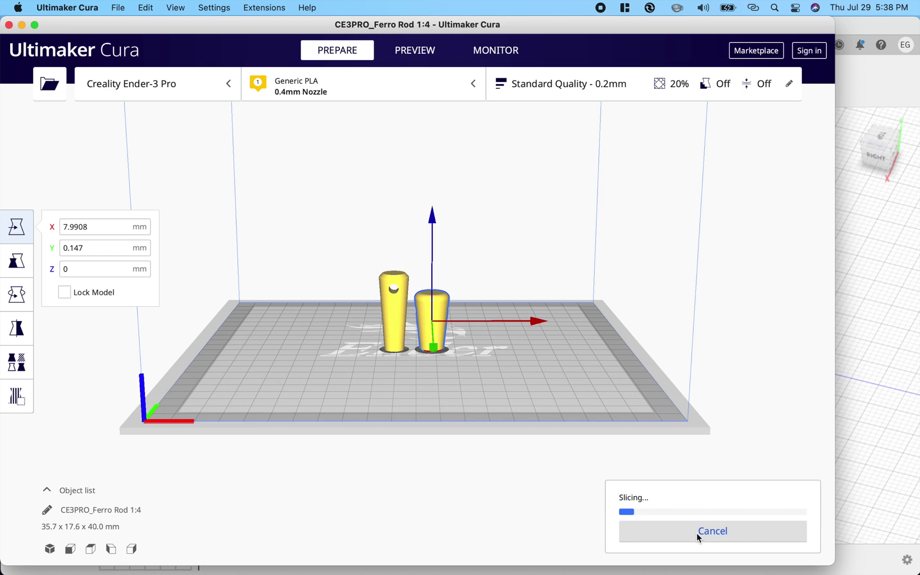